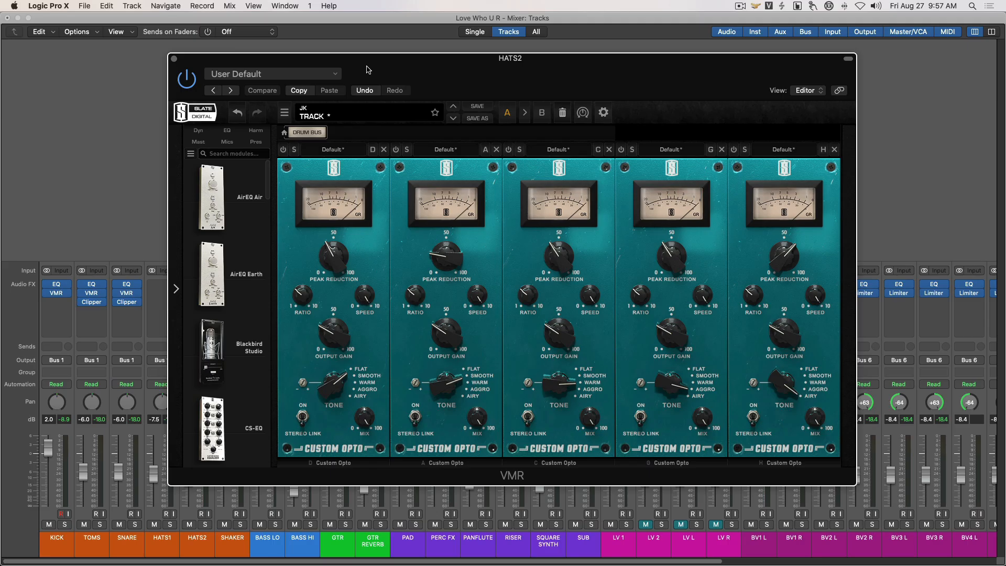
Solo the HATS2 track, start playback and audition the Flat and Smooth Custom Opto modules one after the other
click(205, 525)
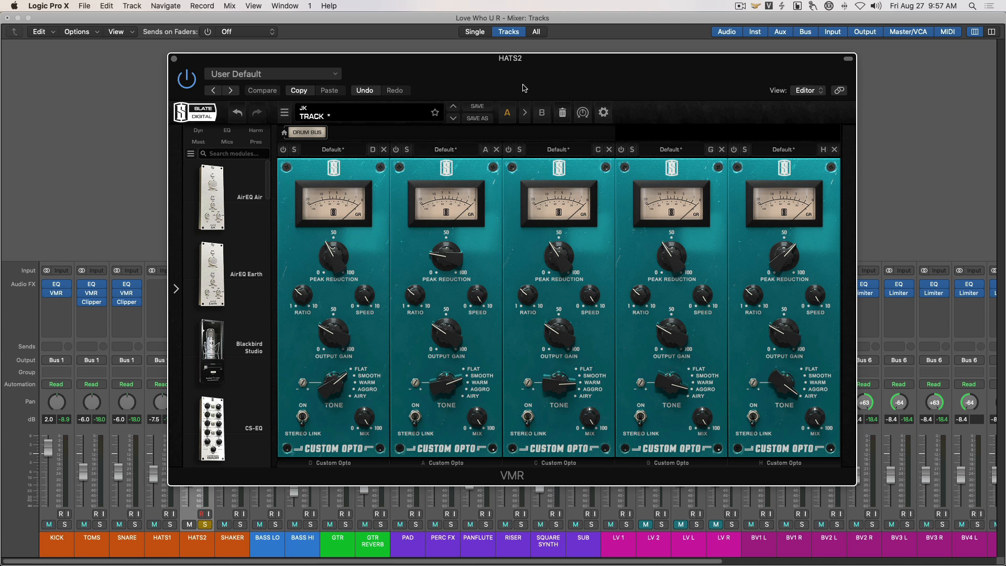
key(space)
click(283, 150)
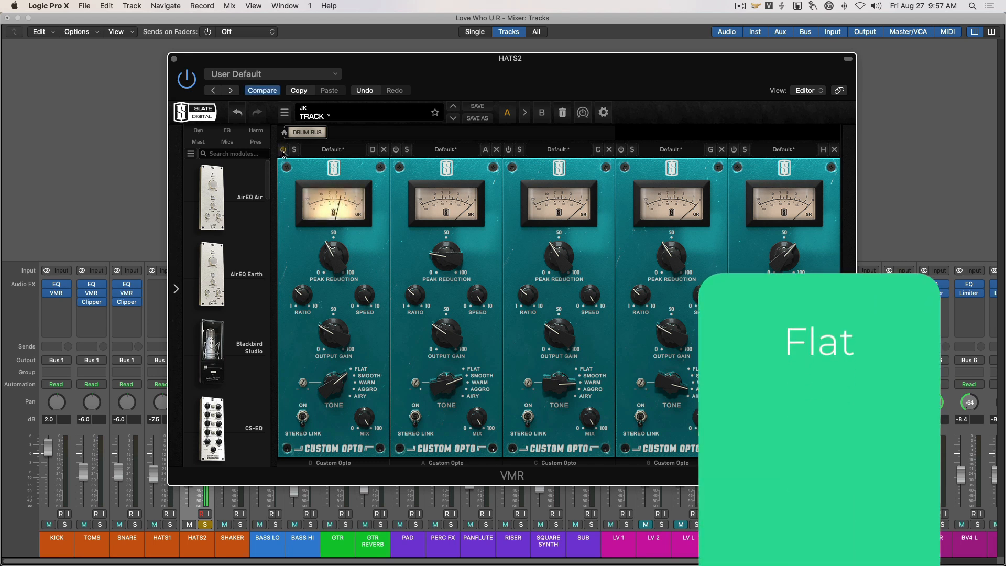
click(396, 150)
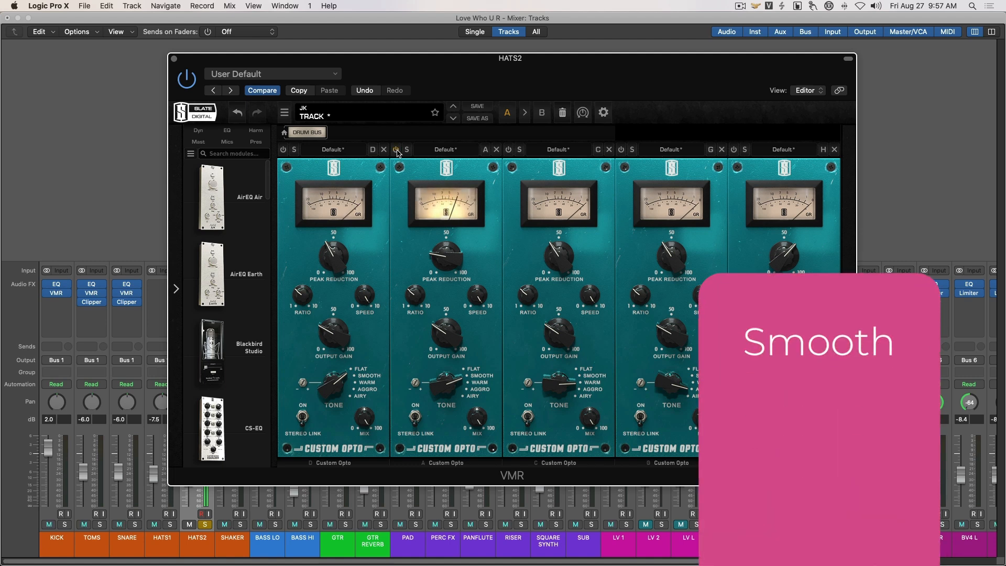
click(396, 150)
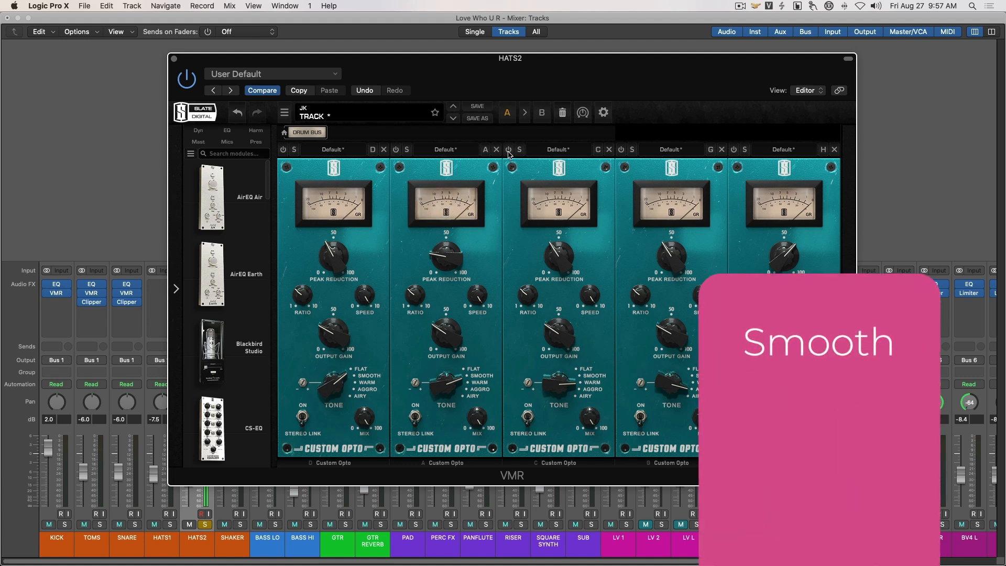
Audition the Warm, Aggro and Airy Custom Opto modules in turn, activating each and bypassing it before the following one
click(509, 150)
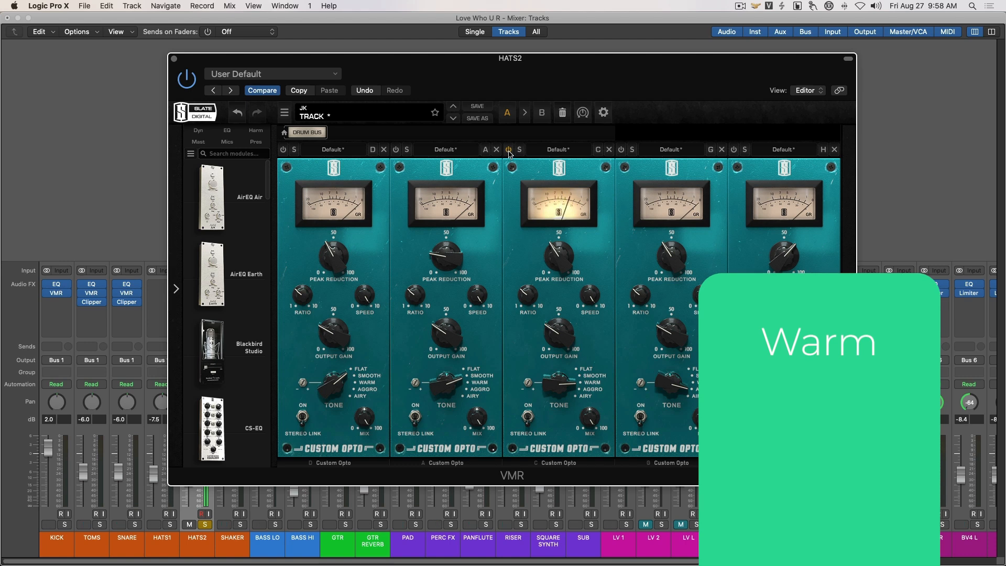
click(509, 150)
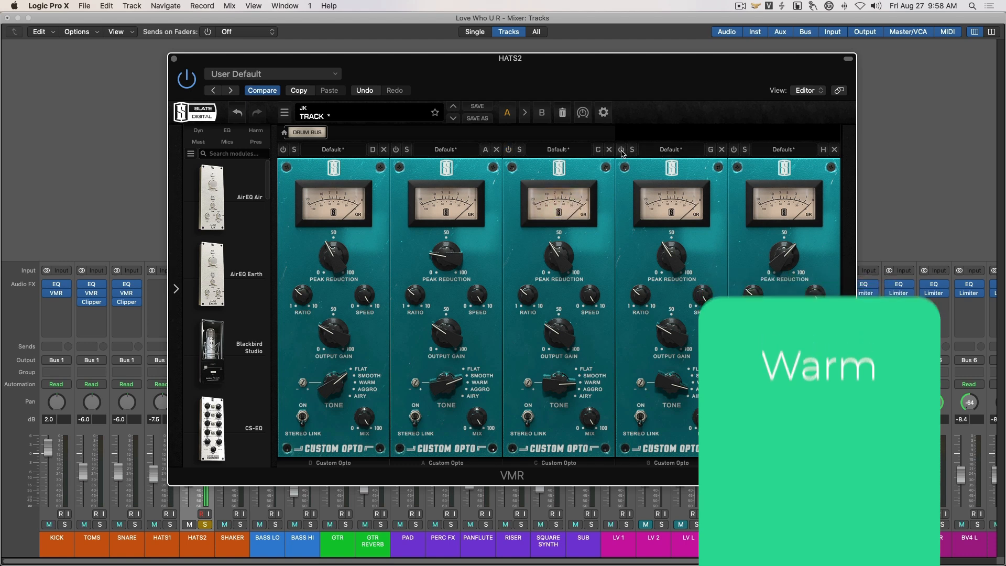
click(621, 150)
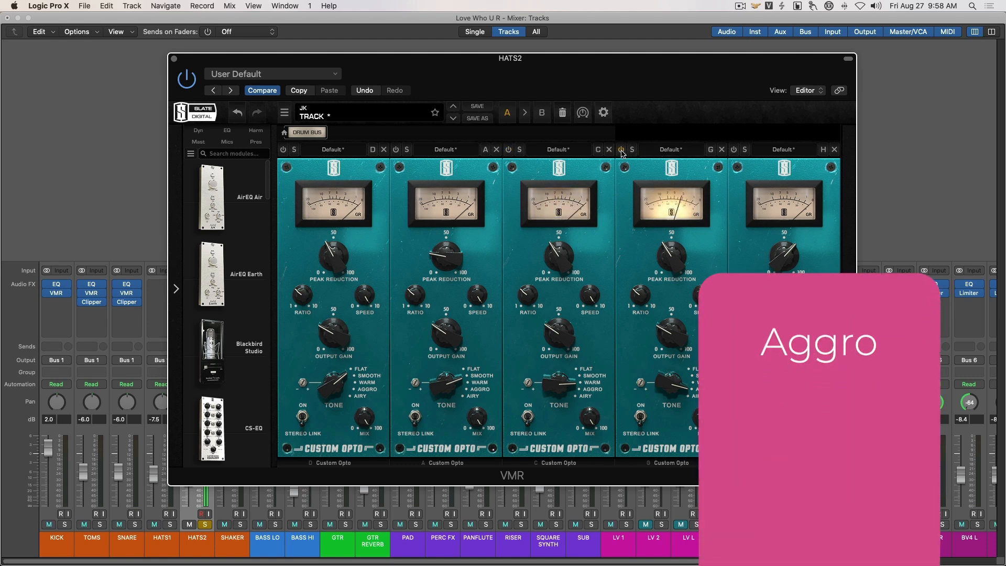
click(621, 150)
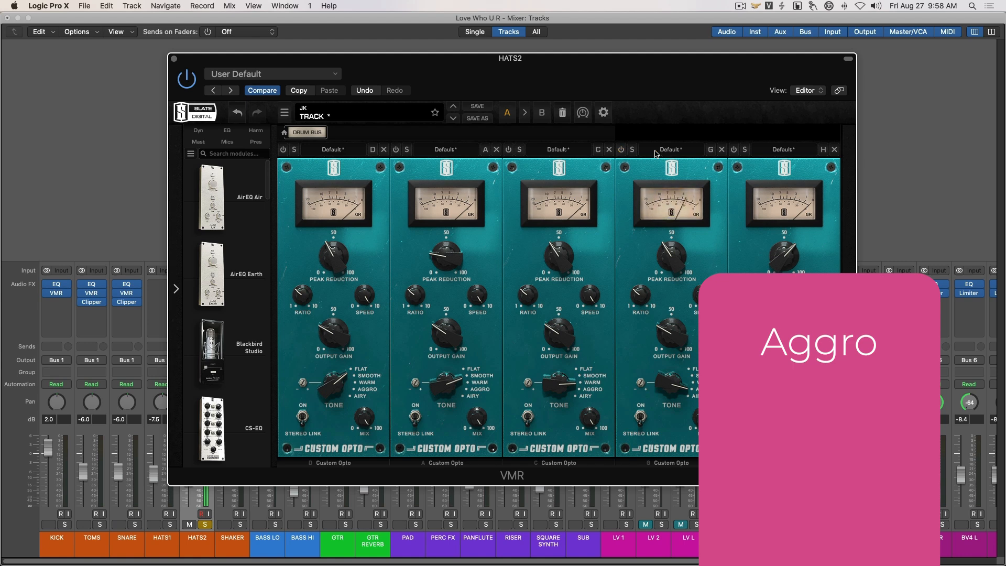
click(734, 150)
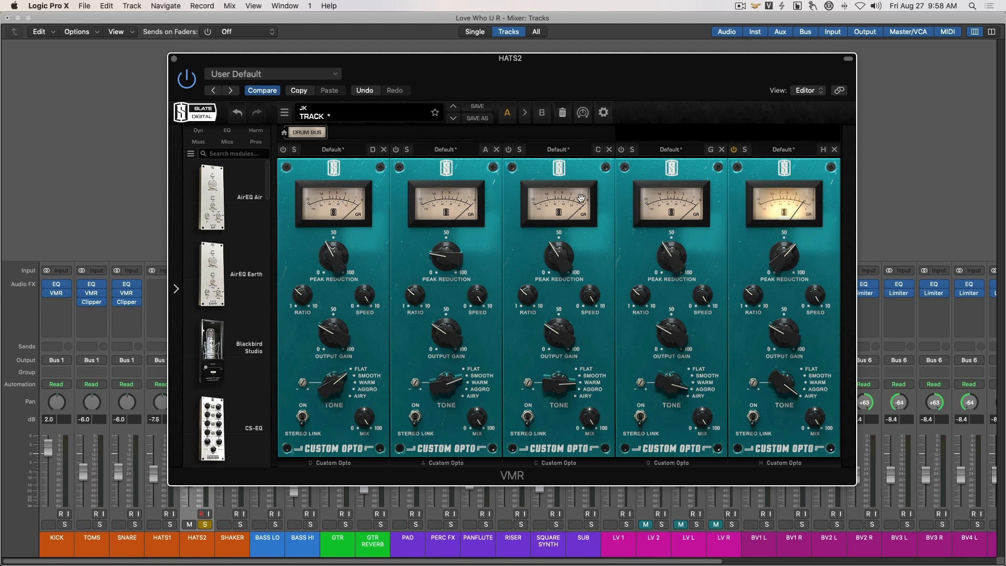
click(734, 151)
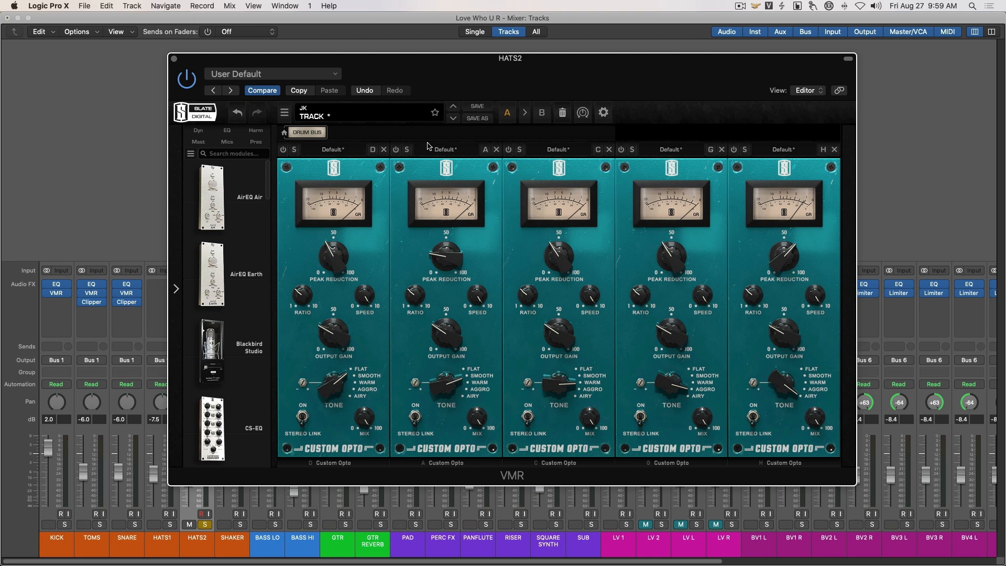
Remove the Flat, Smooth, Warm and Aggro Custom Opto modules and try the remaining module's Tone positions, ending on Airy
click(384, 150)
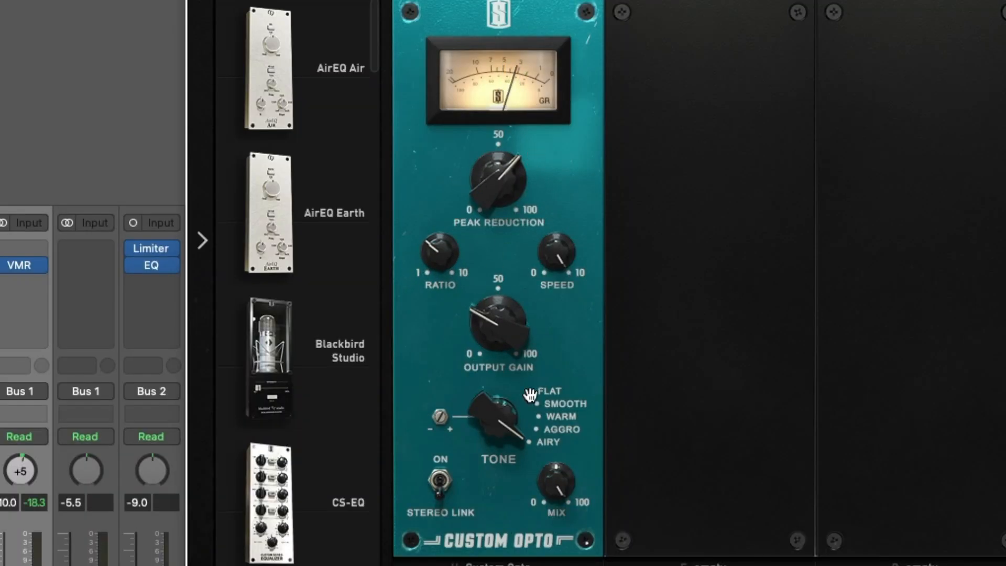
mouse_move(499, 419)
mouse_down()
mouse_move(495, 454)
mouse_move(498, 427)
mouse_up()
drag(496, 386, 498, 338)
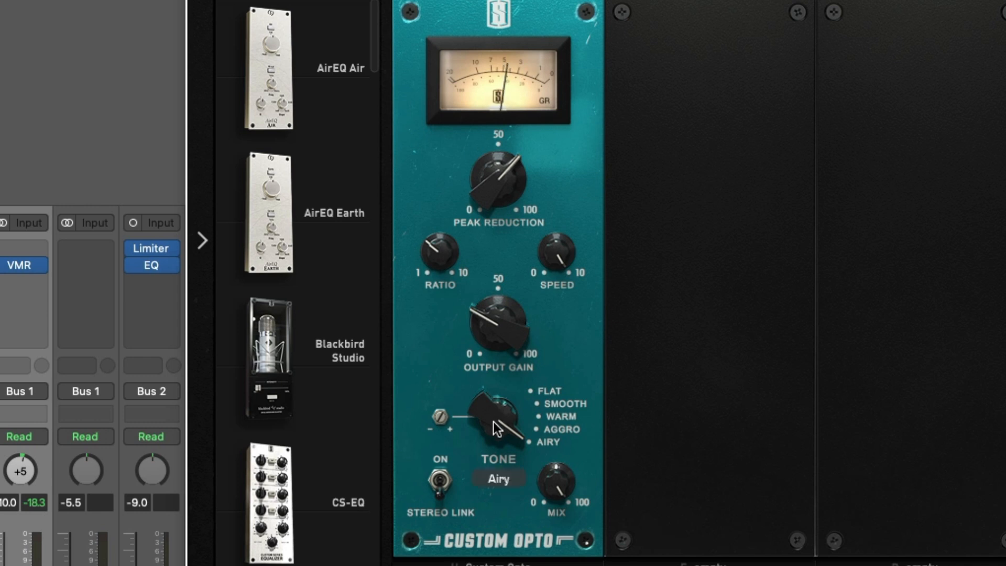
Move the Custom Opto's Tone through Aggro and Warm to Smooth
drag(496, 418, 496, 445)
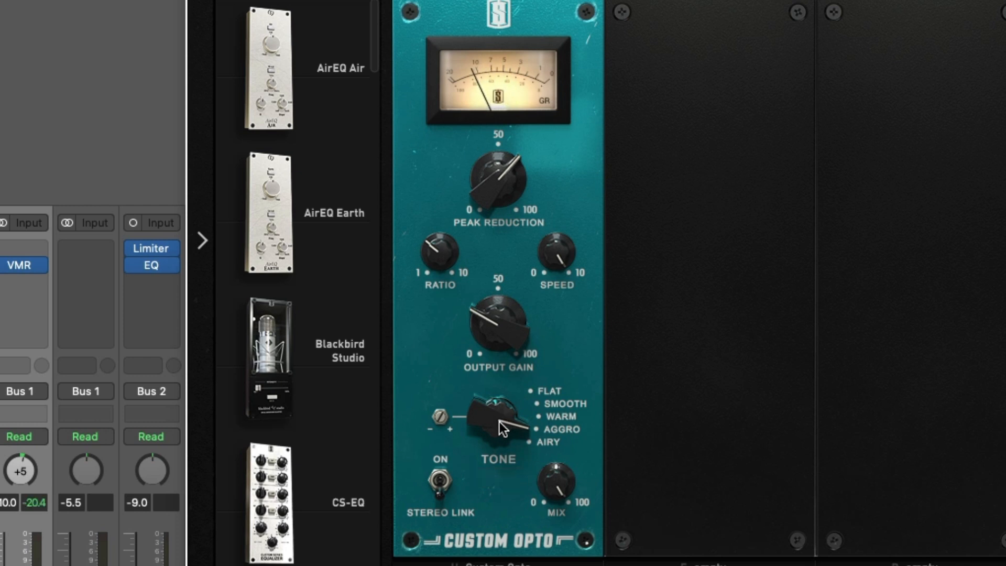
drag(499, 422, 487, 445)
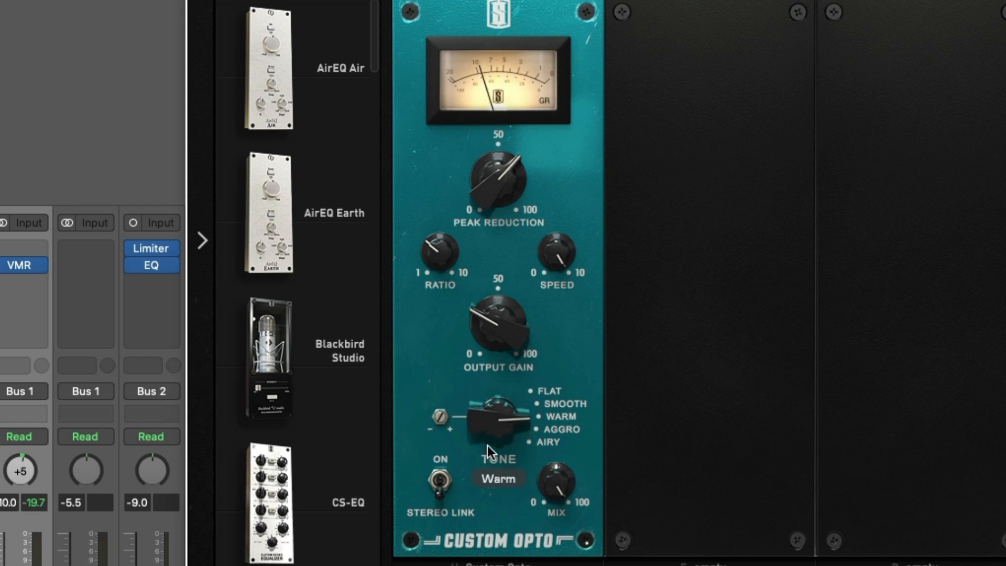
drag(499, 482, 504, 516)
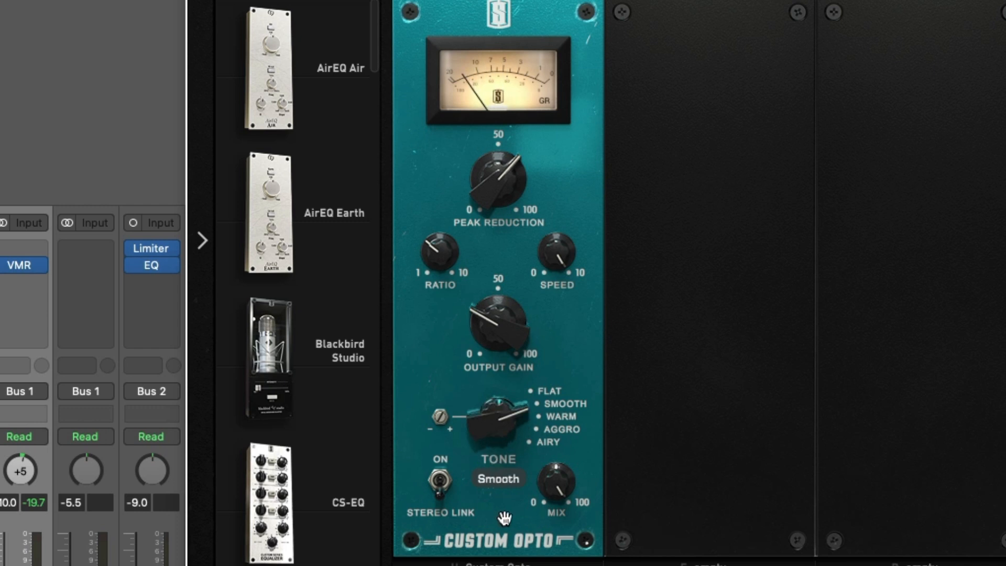
mouse_move(496, 435)
mouse_down()
mouse_move(498, 467)
mouse_move(498, 430)
mouse_up()
Raise the Custom Opto's tone amount to 200% and lower Peak Reduction to 26.0
drag(439, 417, 469, 273)
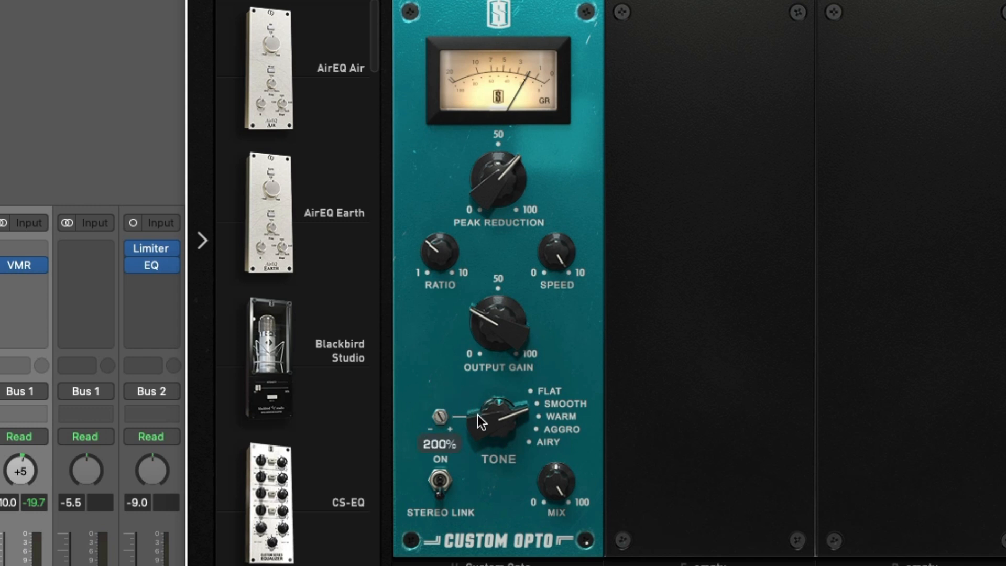
mouse_move(484, 209)
drag(485, 208, 509, 318)
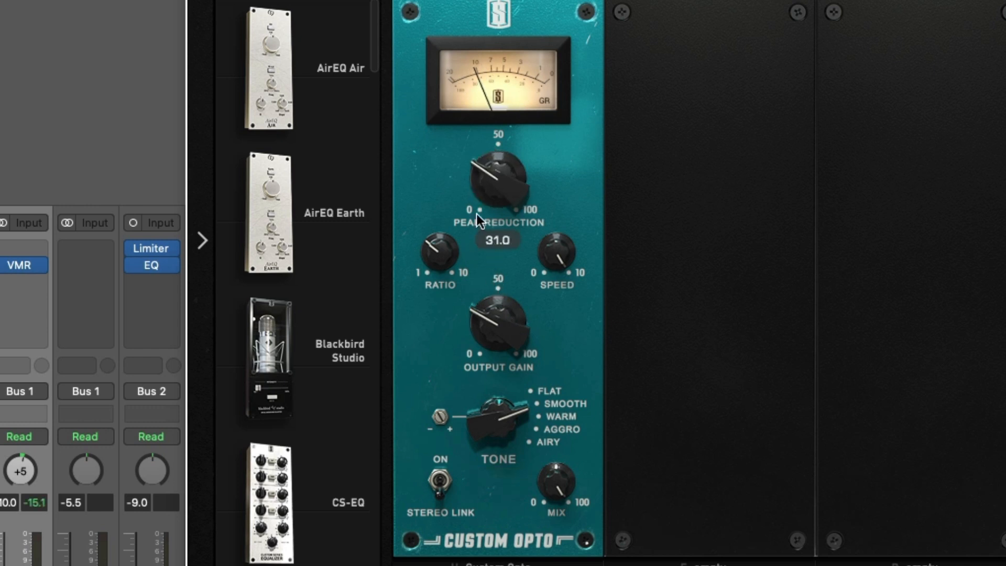
drag(486, 184, 486, 195)
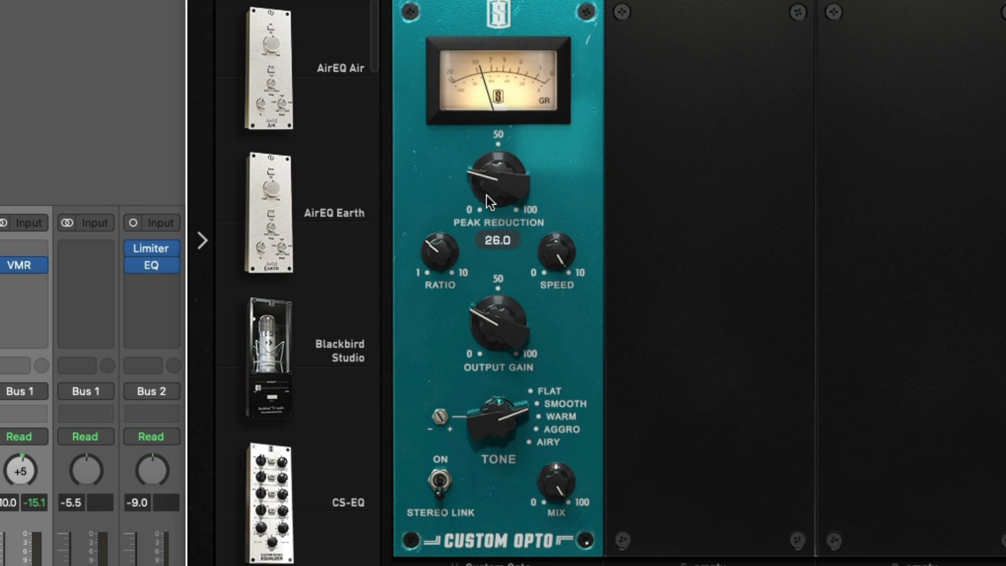
Raise Peak Reduction to just above 50 and set the Tone to Airy after trying Warm and Aggro
click(498, 420)
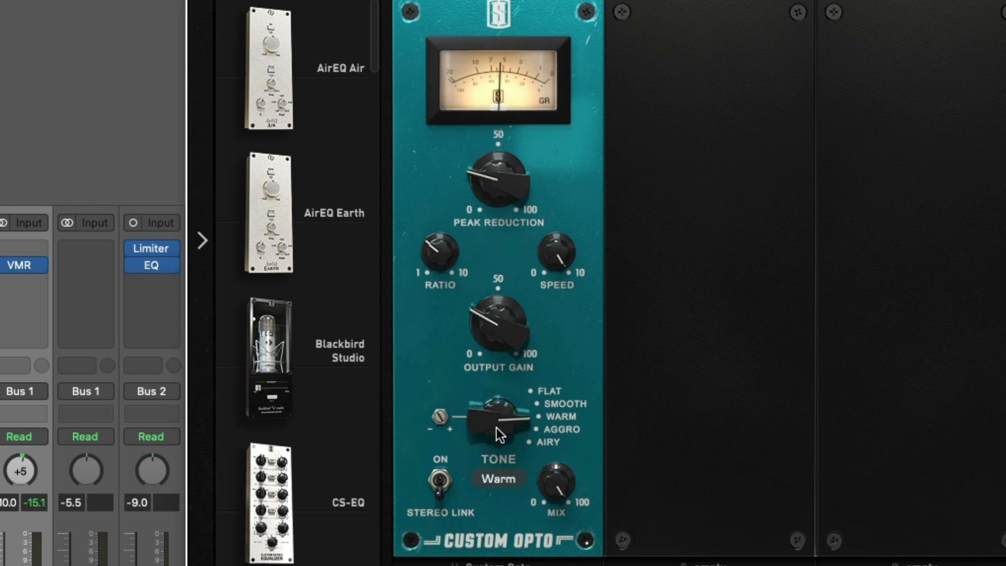
click(495, 426)
mouse_move(498, 161)
drag(498, 161, 497, 60)
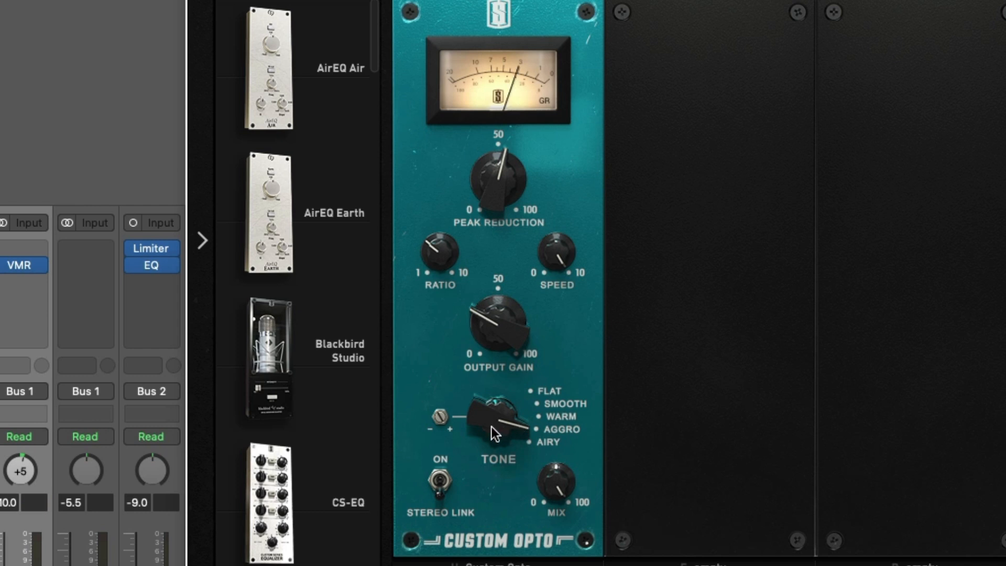
drag(491, 429, 496, 366)
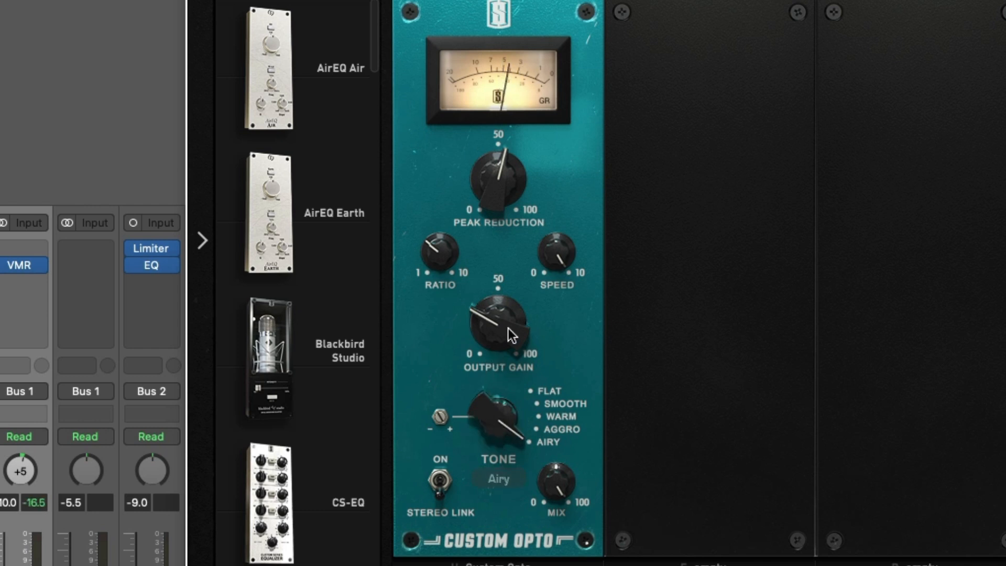
Fine-tune the Custom Opto's Peak Reduction just above 50 and readjust the tone amount for the Airy setting
mouse_move(501, 432)
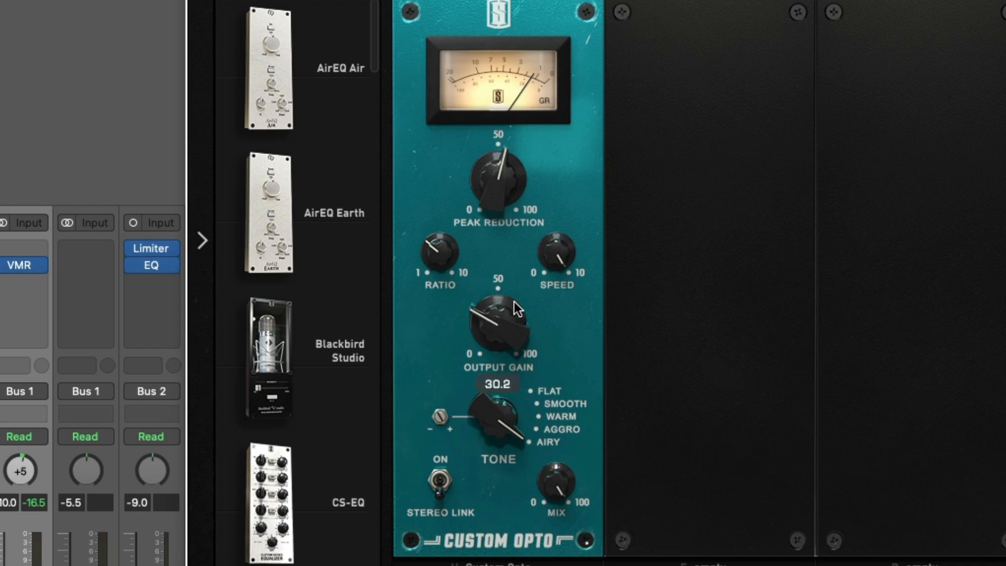
mouse_move(498, 191)
mouse_down()
mouse_move(499, 209)
mouse_move(503, 176)
mouse_move(501, 190)
mouse_up()
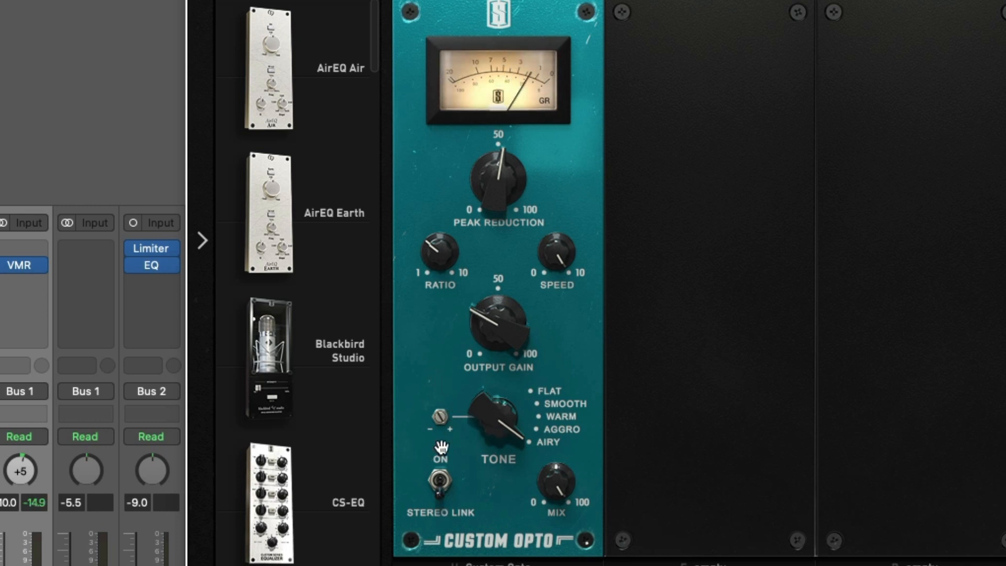
mouse_move(440, 417)
mouse_down()
mouse_move(440, 404)
mouse_move(437, 420)
mouse_up()
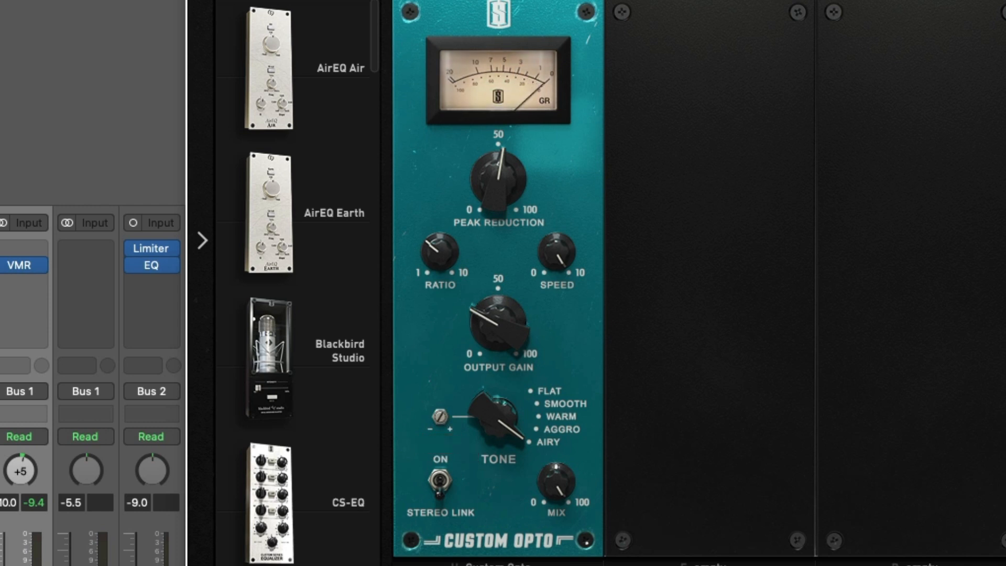
drag(440, 418, 435, 261)
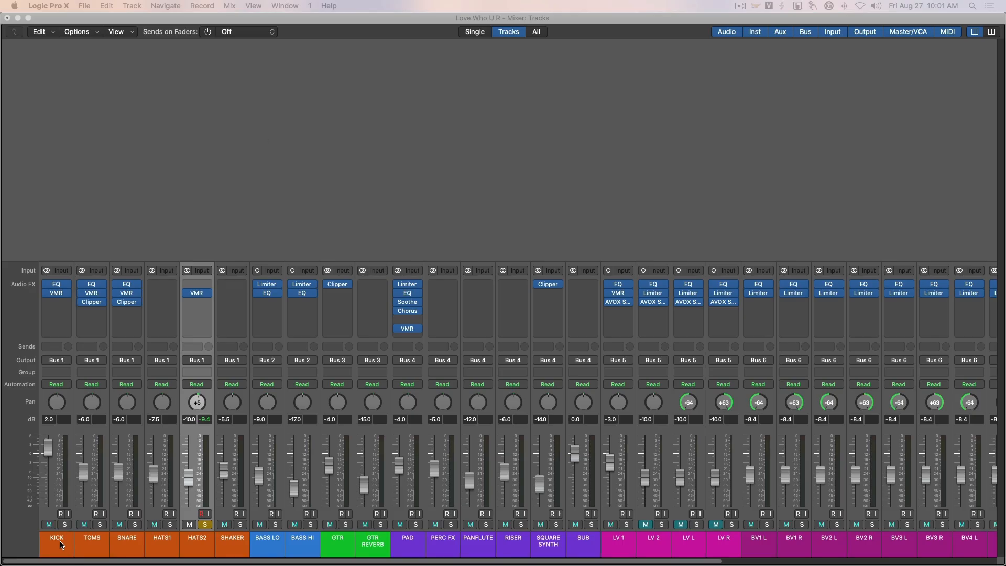
Solo all drum tracks from KICK to SHAKER and reselect the HATS2 channel
click(66, 545)
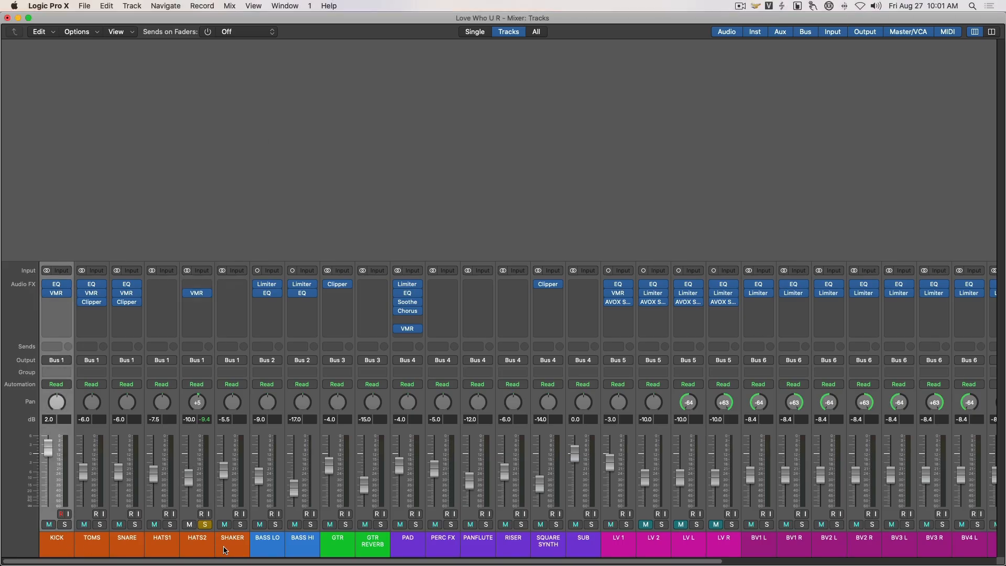
shift+click(224, 550)
key(s)
click(203, 546)
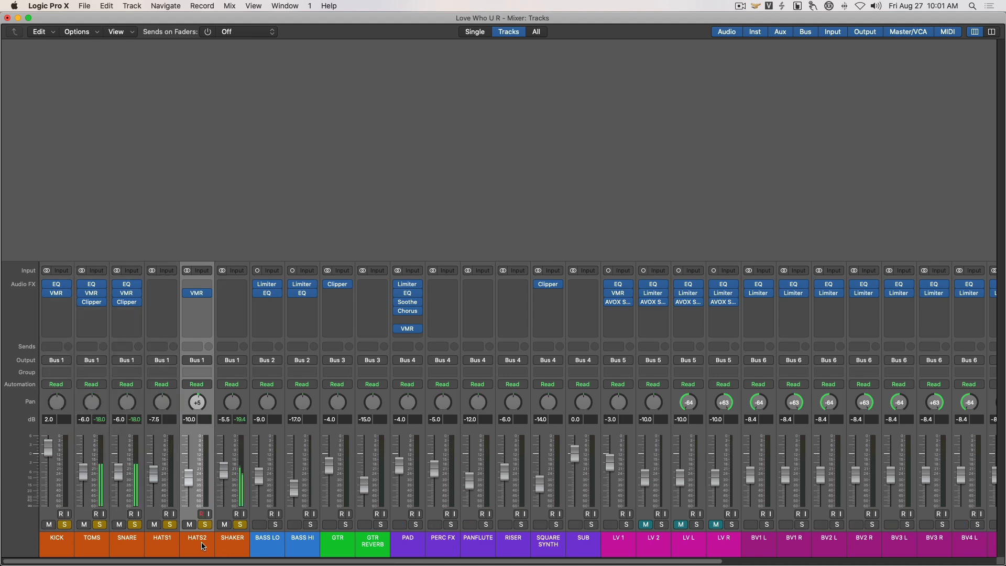
Open VMR on HATS2, compare the Custom Opto bypassed and active during playback, and slightly lower its Output Gain
click(195, 297)
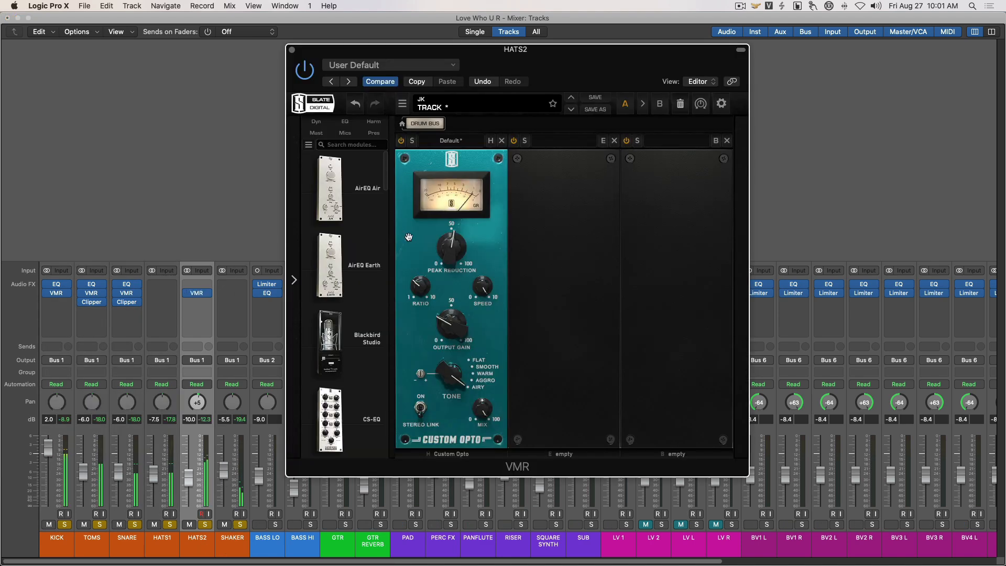
click(402, 142)
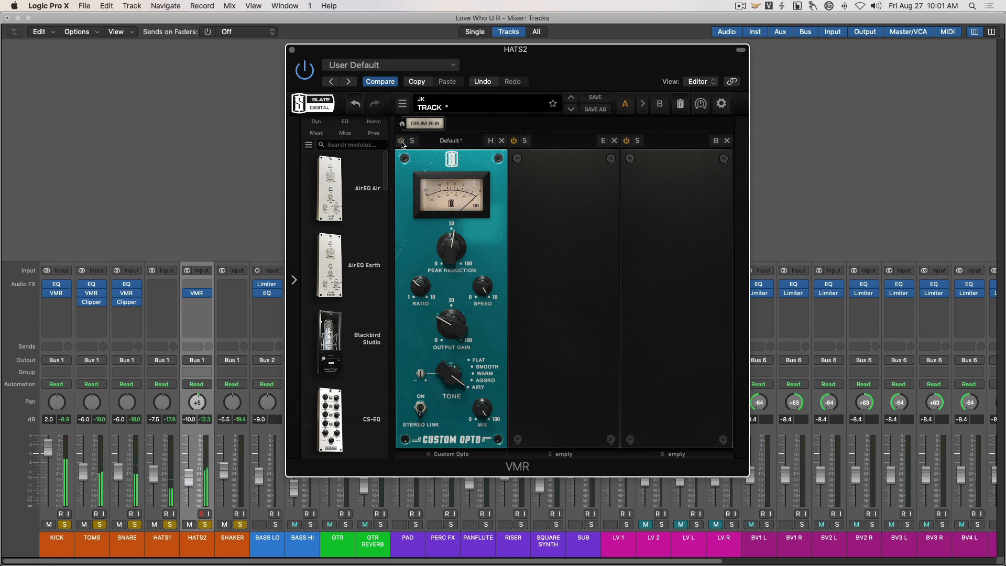
click(402, 142)
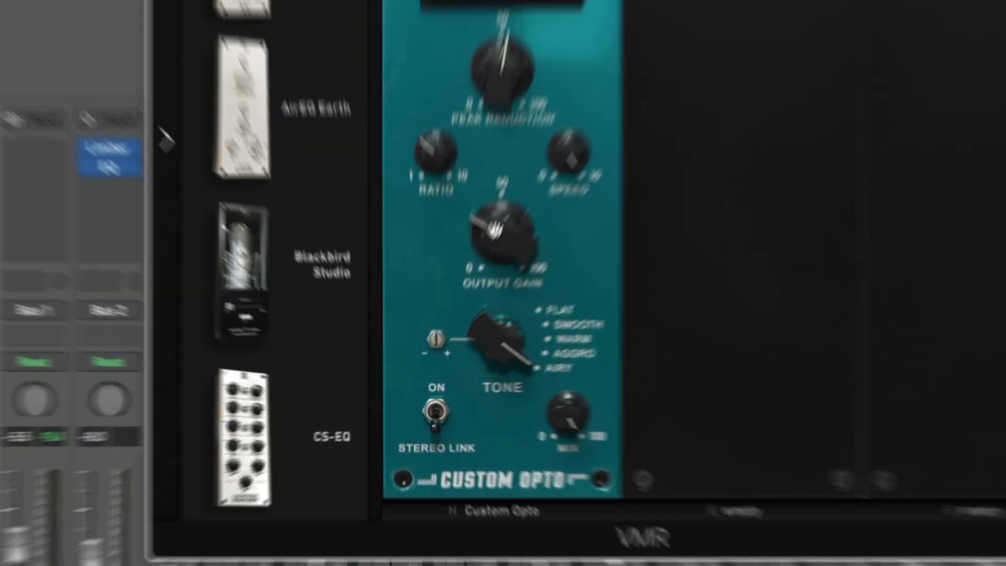
mouse_move(448, 323)
drag(499, 222, 493, 237)
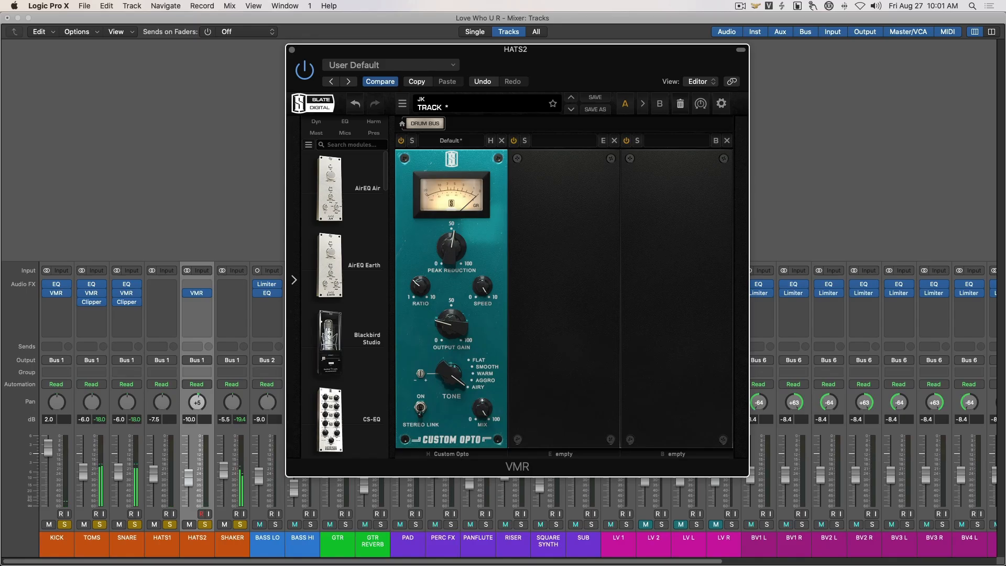
click(402, 142)
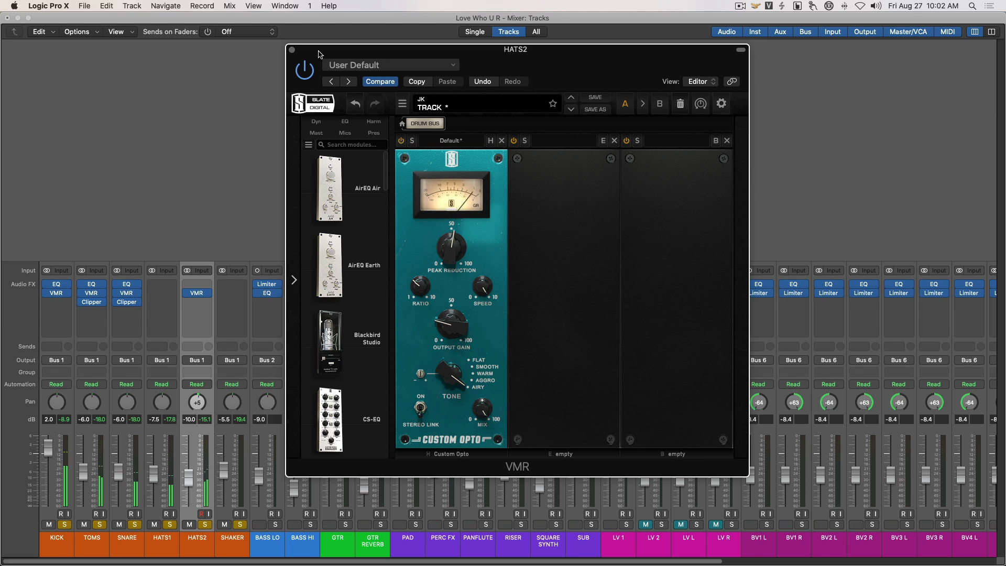
Close the HATS2 plug-in, open VMR on the SNARE channel, and switch on its Custom Opto module
click(292, 49)
click(131, 547)
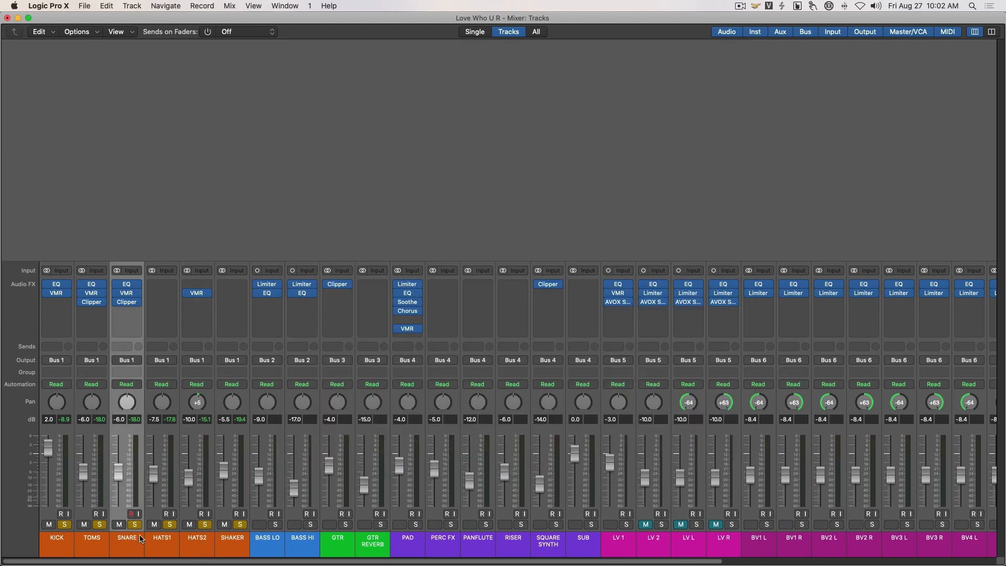
click(130, 297)
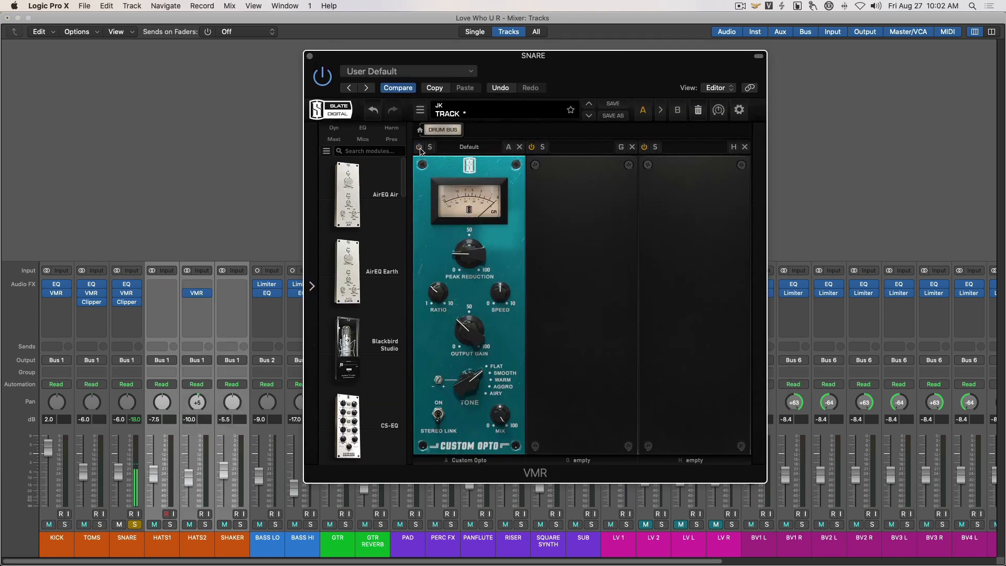
click(420, 148)
drag(442, 389, 447, 410)
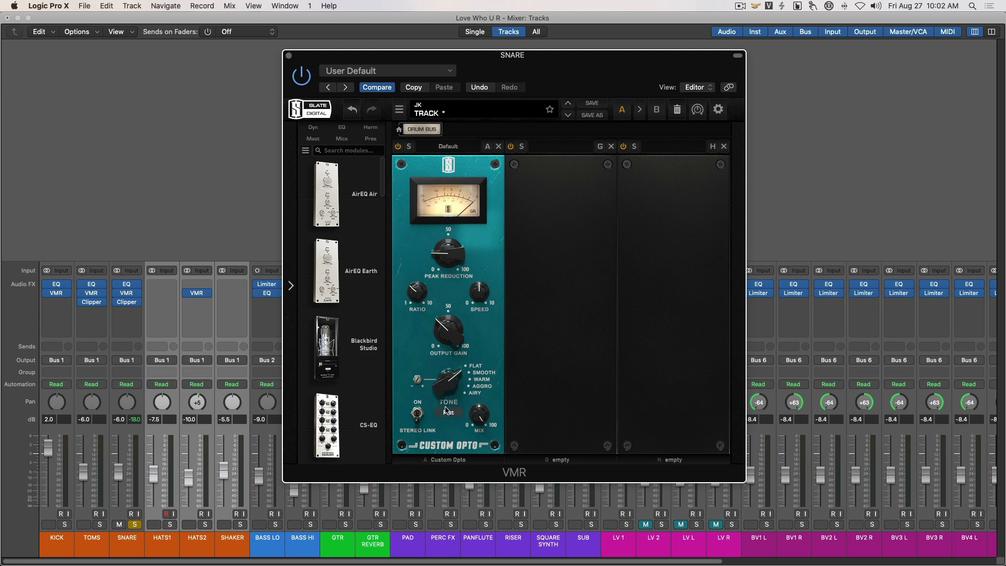
Lower the snare Custom Opto's Output Gain to about 24 and raise Peak Reduction to about 31.5
drag(446, 330, 449, 350)
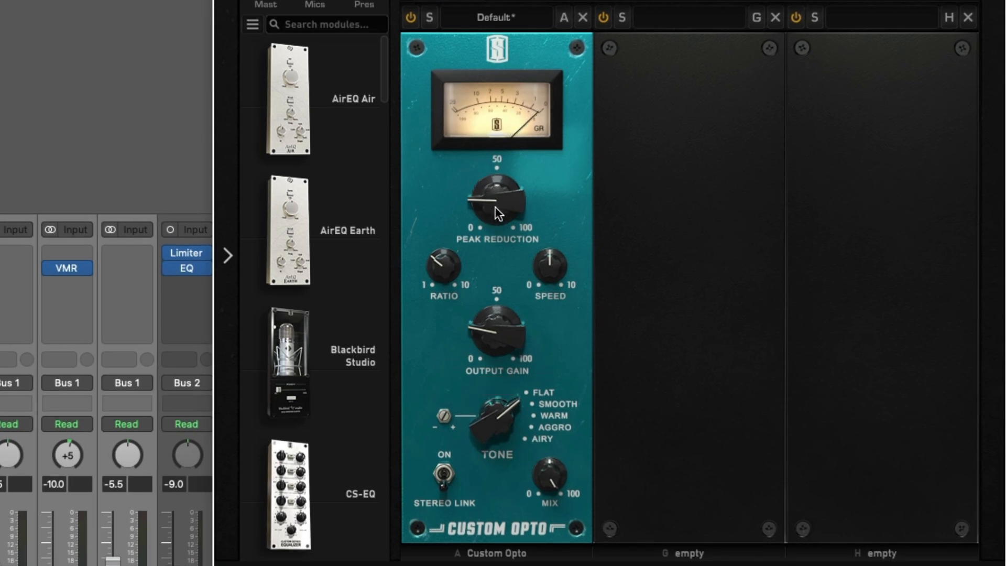
drag(492, 207, 491, 174)
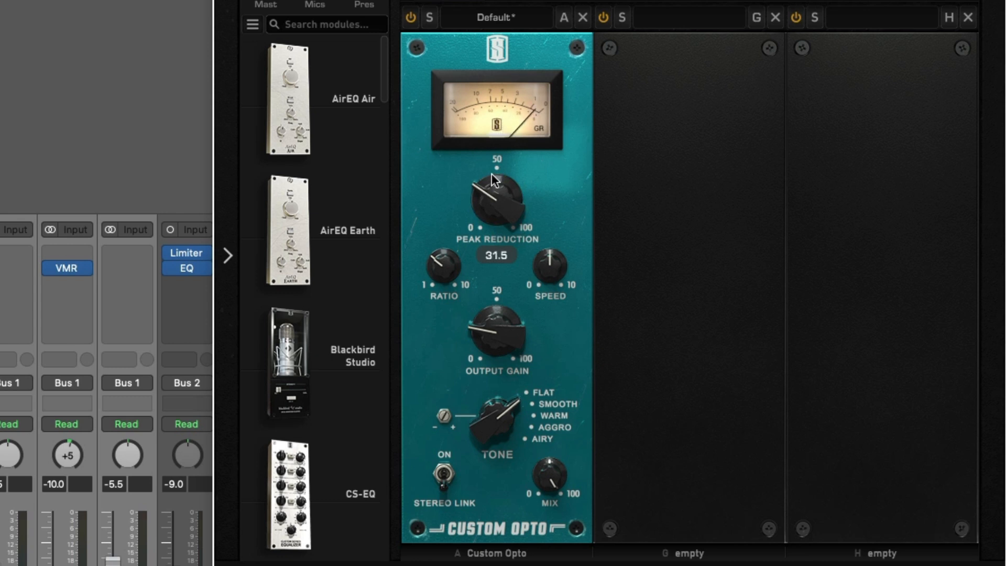
Audition the Smooth, Warm and Airy Tone settings on the snare and return the Tone to Flat
drag(505, 427, 495, 395)
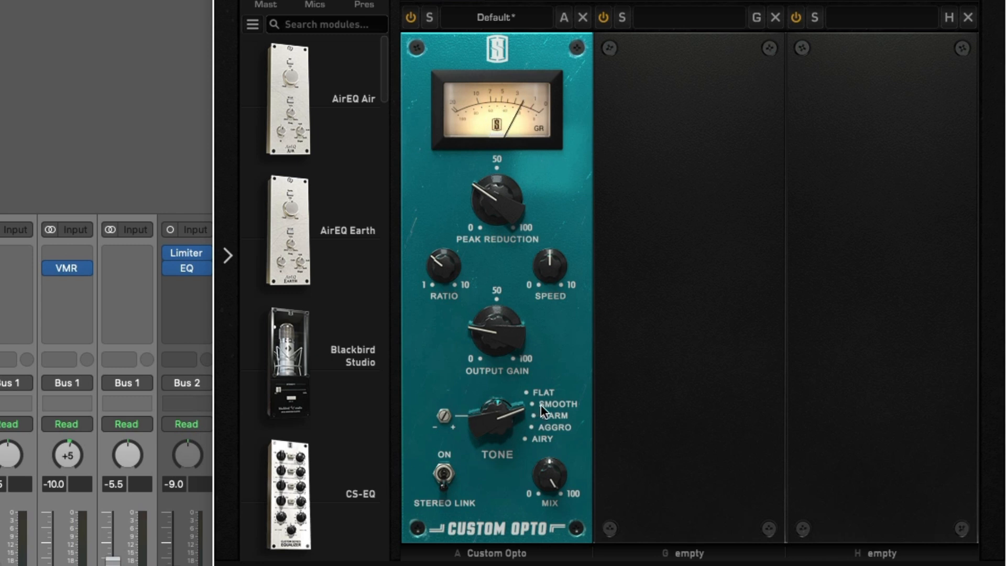
drag(496, 420, 495, 397)
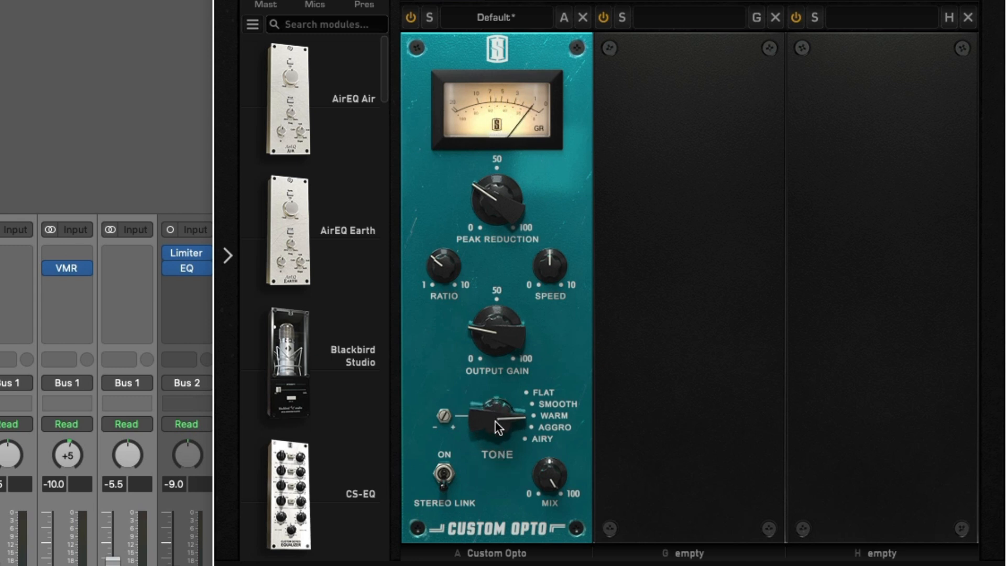
mouse_move(496, 405)
mouse_down()
mouse_move(495, 394)
mouse_move(497, 408)
mouse_up()
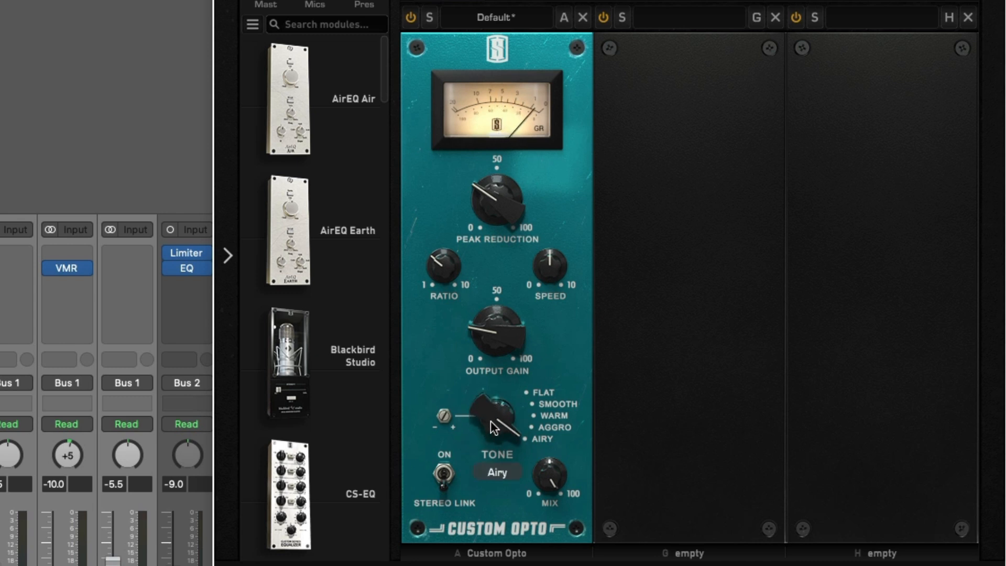
drag(493, 446, 502, 550)
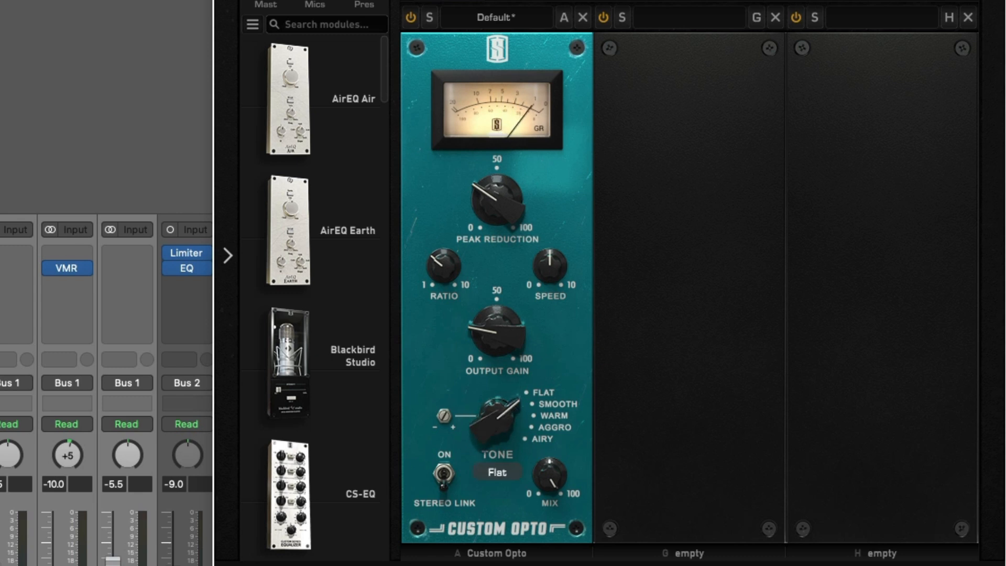
Compare the Warm Tone against Flat on the snare and leave the Tone set to Warm
click(542, 417)
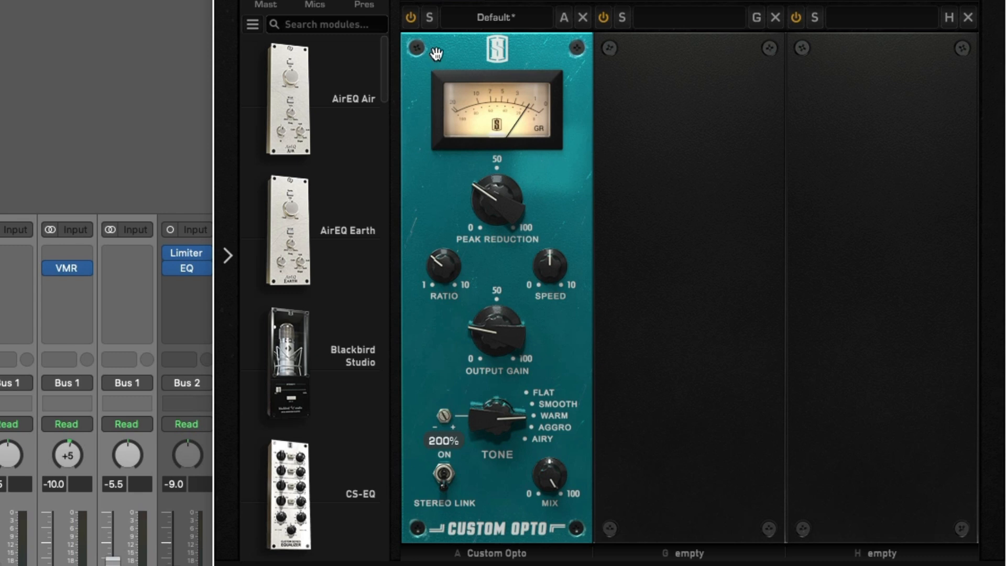
drag(506, 417, 499, 532)
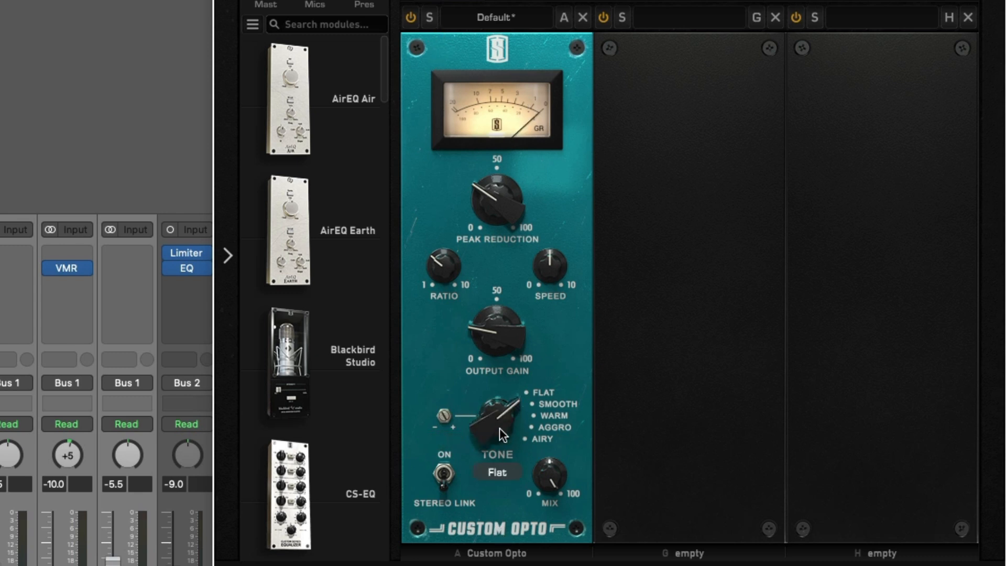
drag(496, 426, 497, 359)
drag(487, 414, 488, 486)
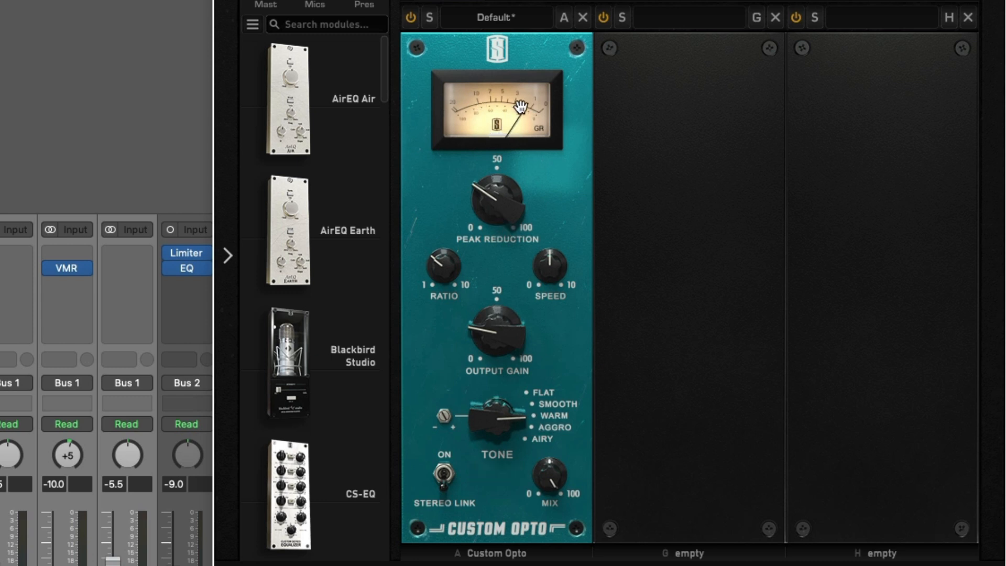
Lower Peak Reduction and slightly raise Output Gain while comparing the snare's Custom Opto bypassed and active, leaving it on
drag(496, 199, 479, 228)
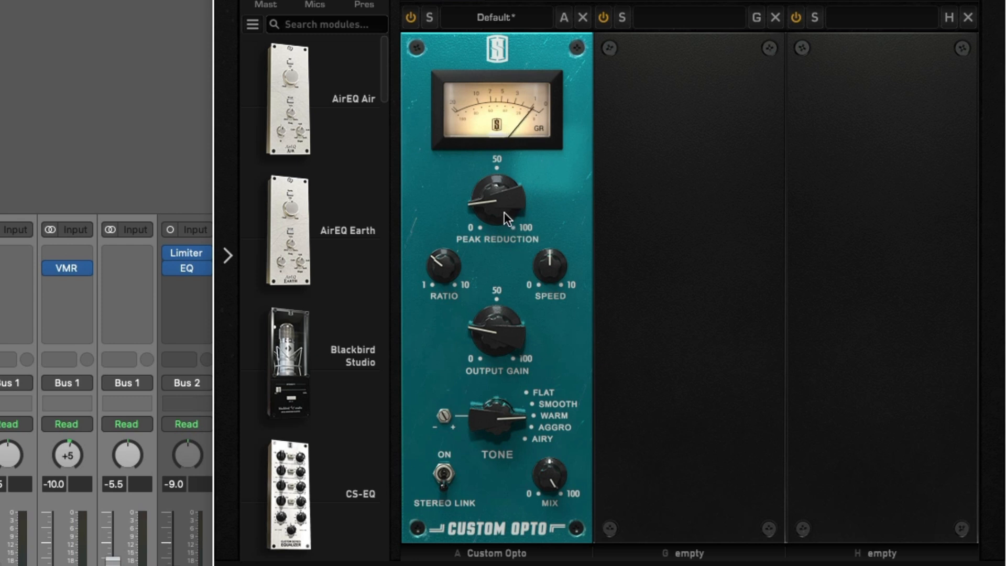
mouse_move(498, 351)
click(410, 16)
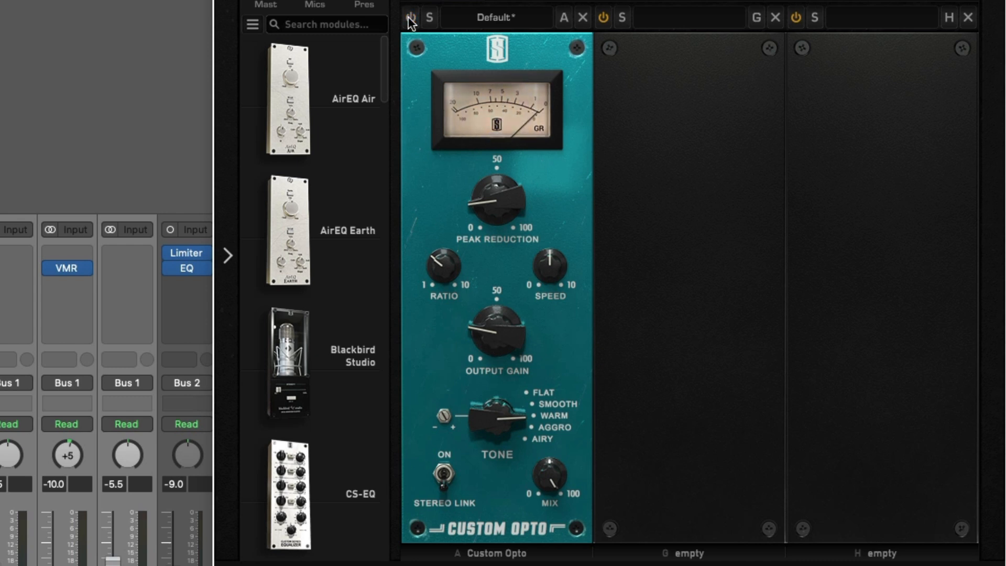
click(409, 17)
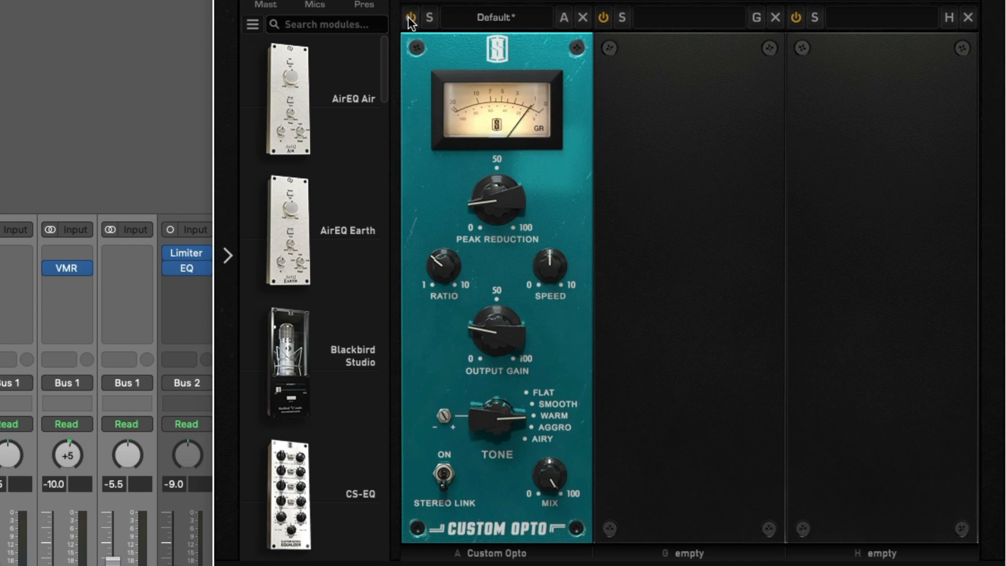
click(409, 17)
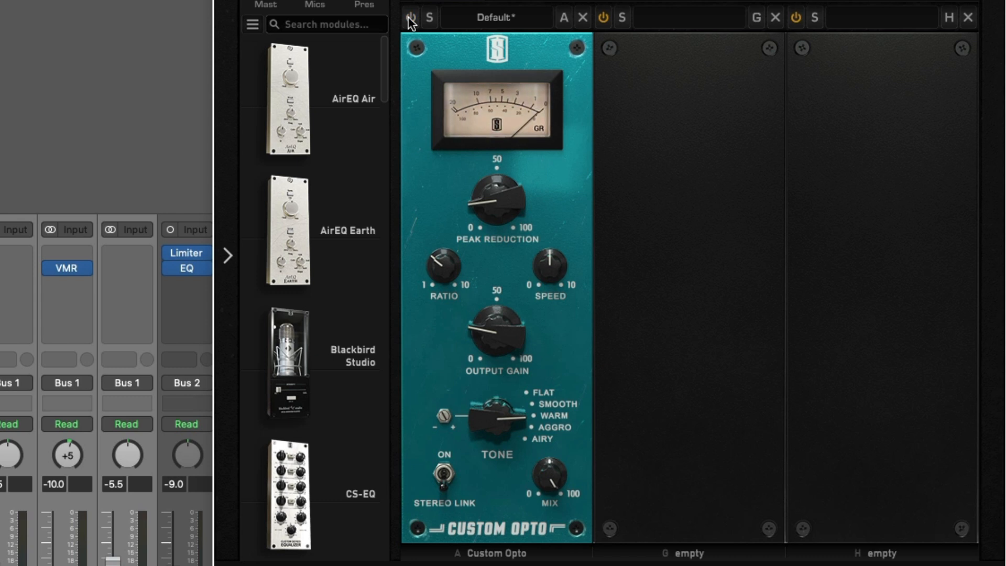
click(409, 19)
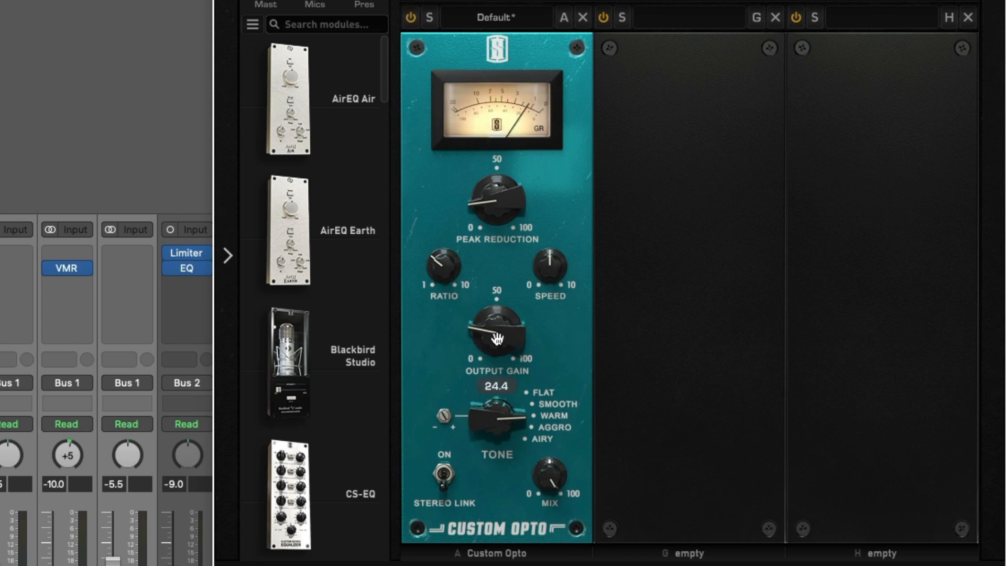
click(411, 22)
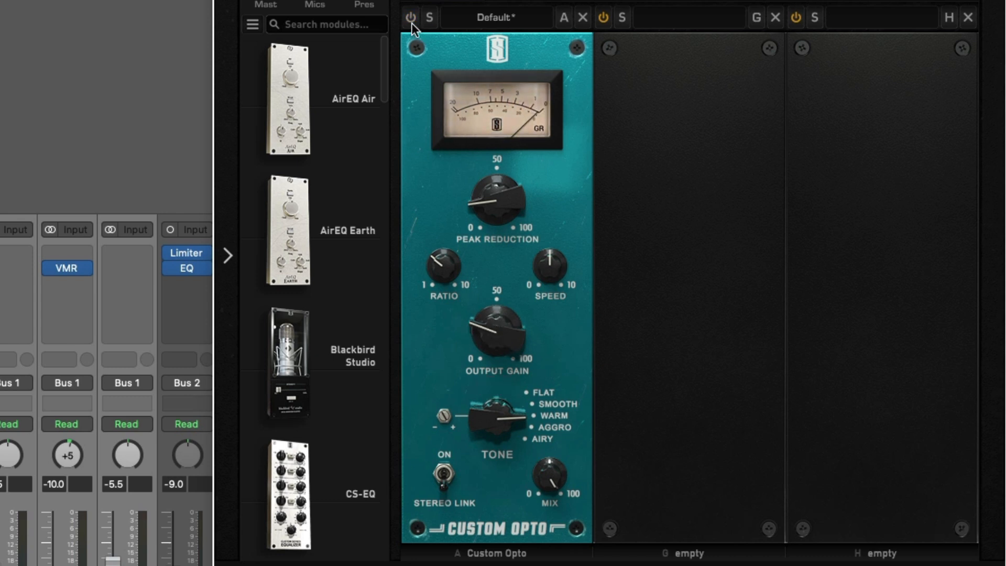
click(410, 20)
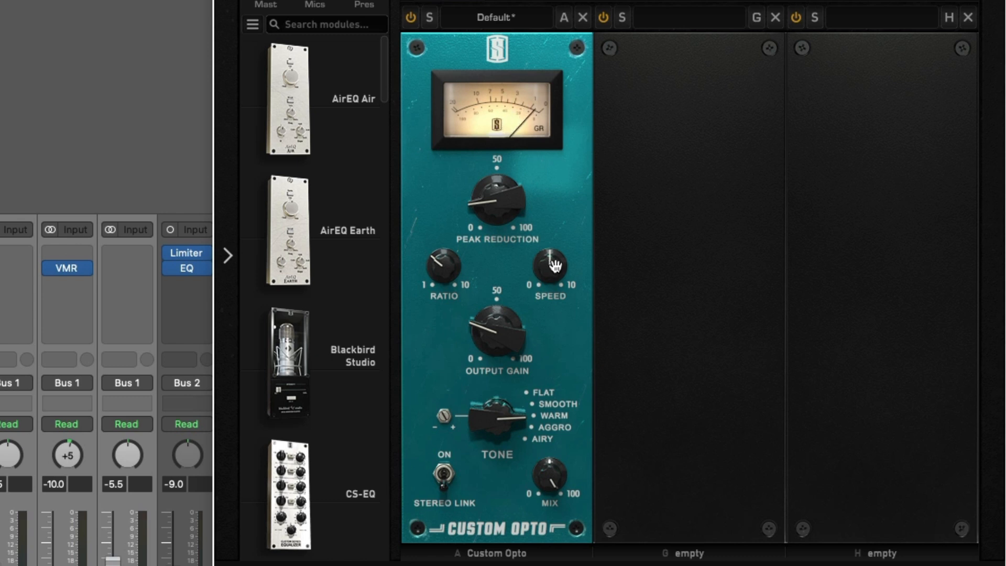
Compare the Speed extremes of 0 and 10 on the snare's Custom Opto, leaving Speed at 10
drag(555, 266, 583, 7)
drag(579, 267, 632, 314)
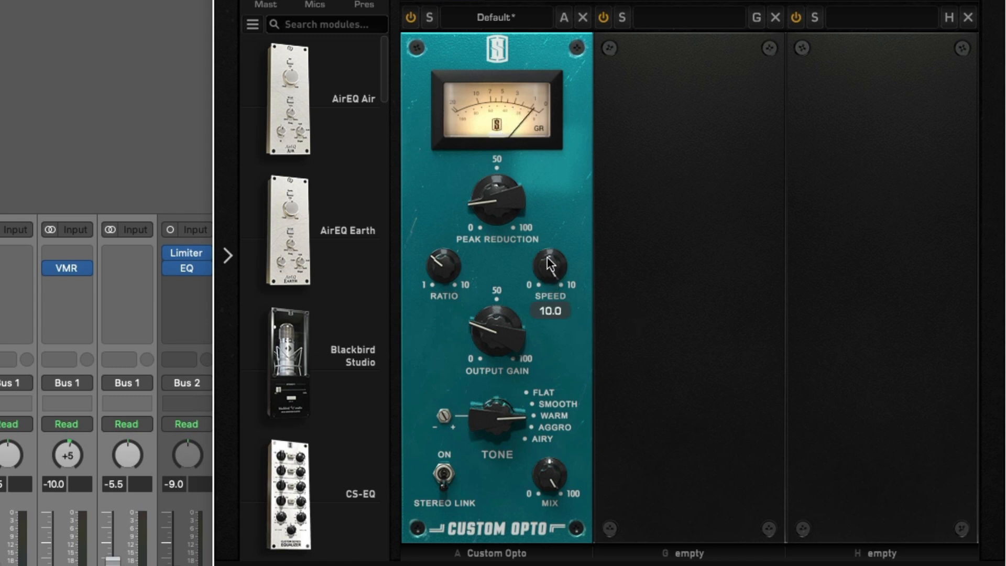
drag(549, 261, 613, 336)
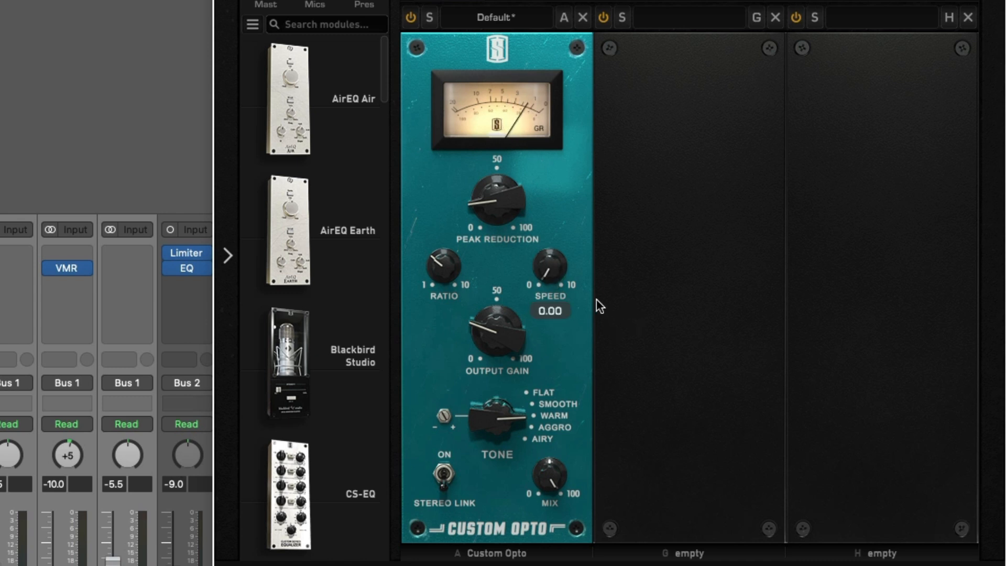
drag(555, 275, 652, 319)
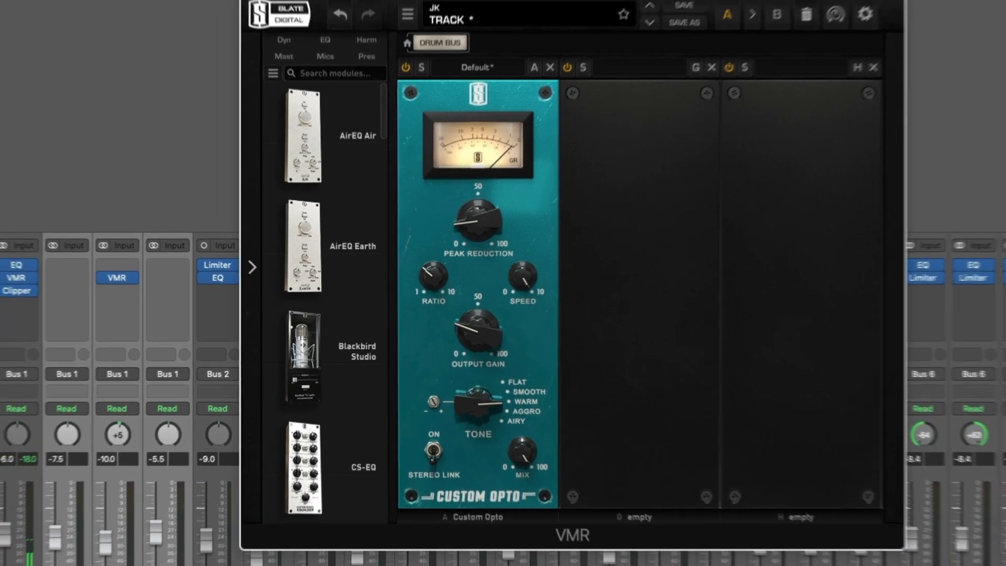
Close the SNARE plug-in and open VMR on the KICK channel
click(275, 49)
click(62, 549)
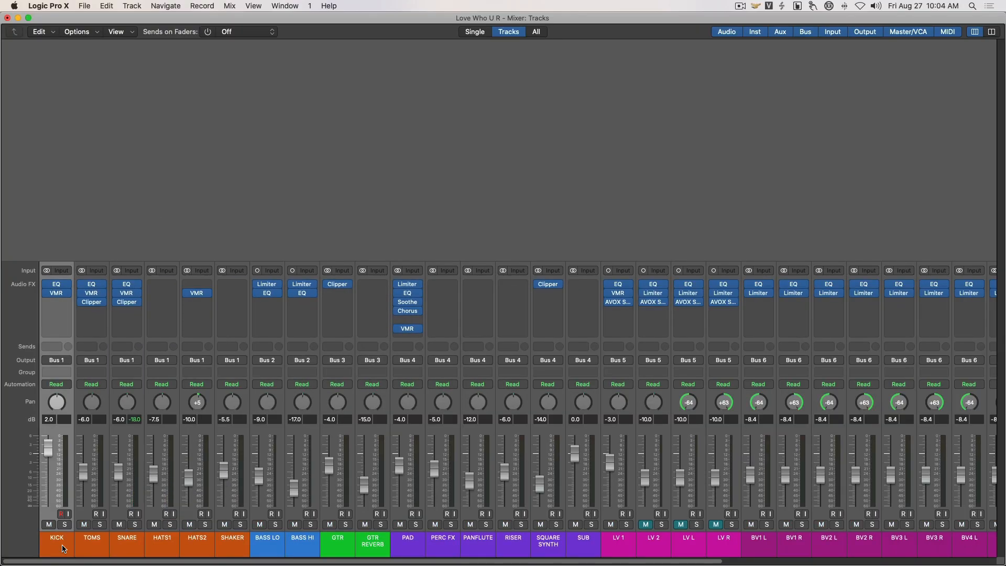
click(57, 295)
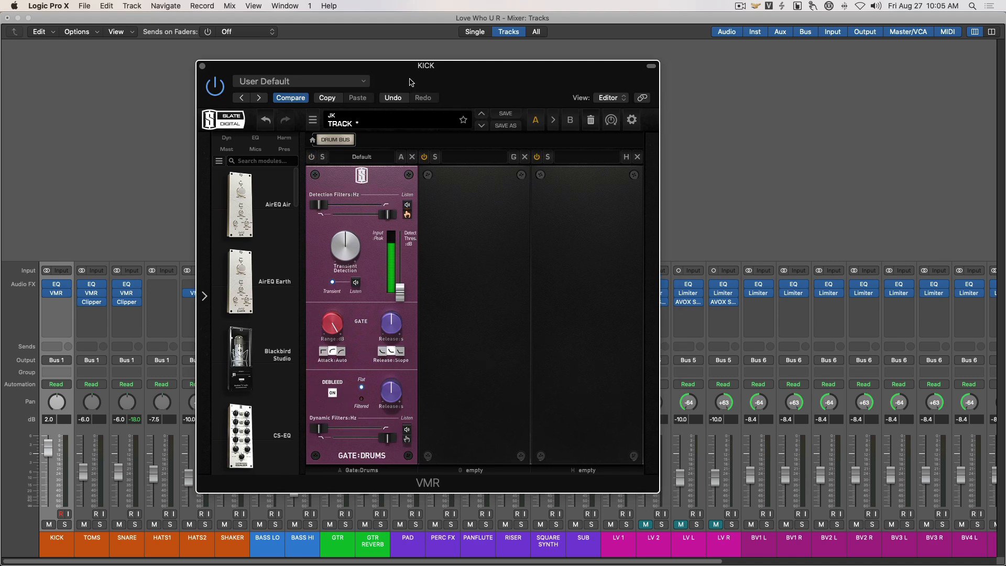
drag(412, 82, 428, 77)
Compare the kick's Gate:Drums module bypassed and active during playback, leaving it switched on
click(339, 152)
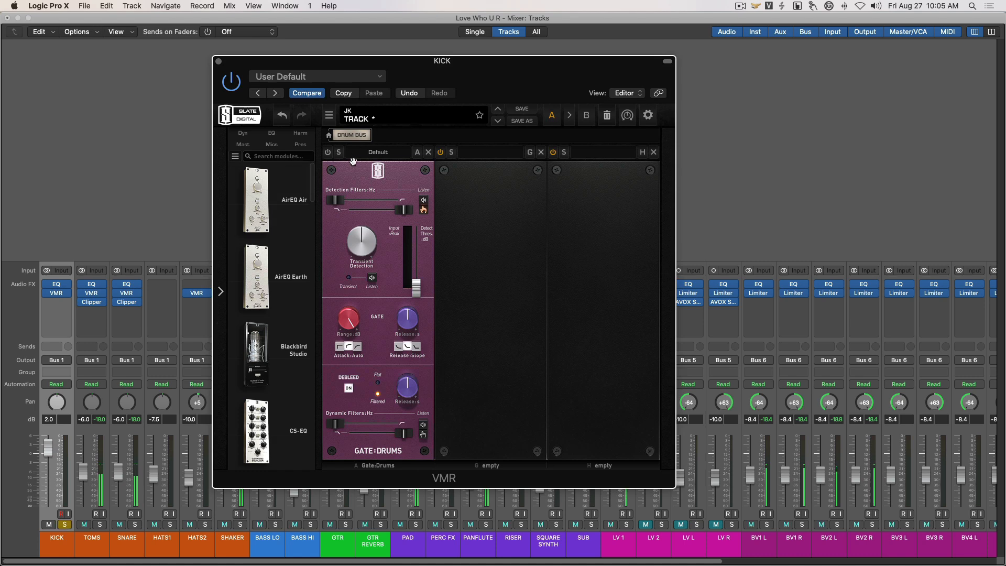
click(327, 153)
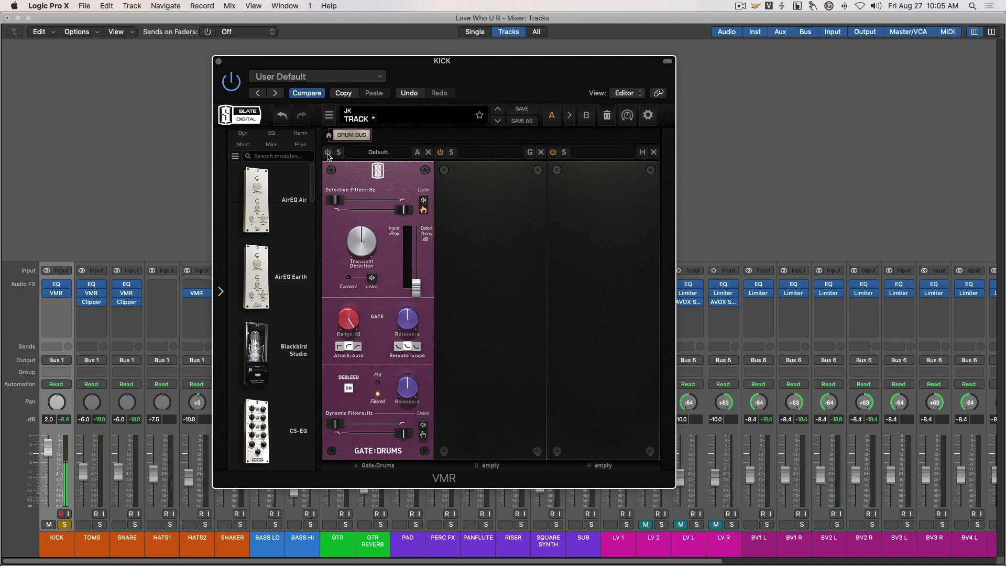
click(327, 154)
drag(470, 81, 520, 86)
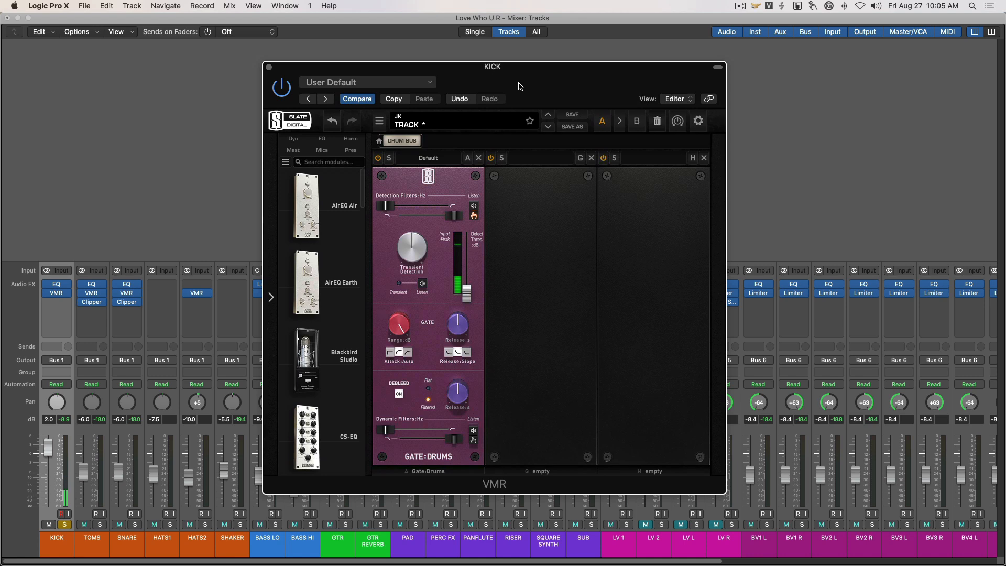
Insert a Custom Opto from the dynamics modules after Gate:Drums on the kick and lower its Output Gain
click(293, 138)
drag(316, 198, 545, 264)
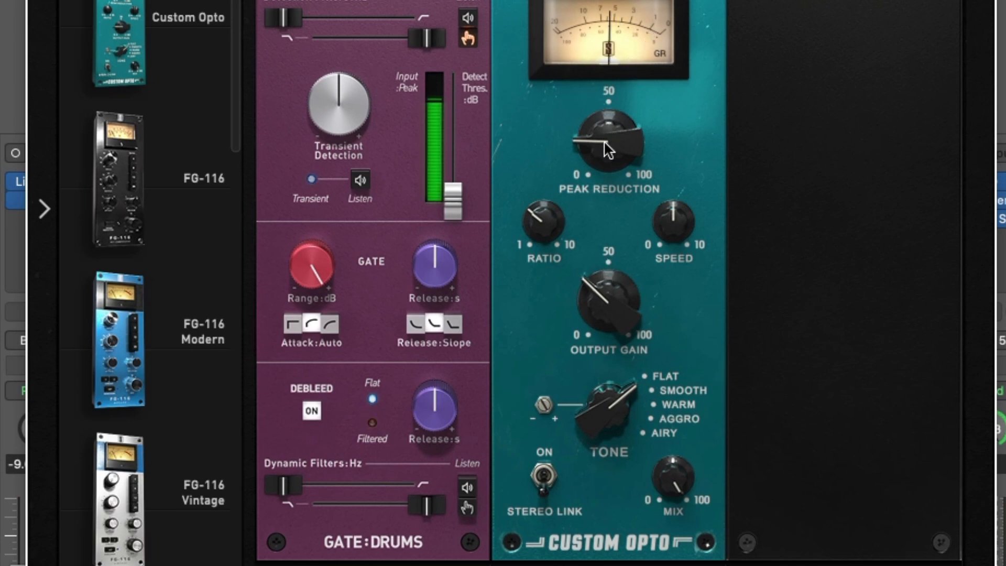
drag(605, 314, 599, 329)
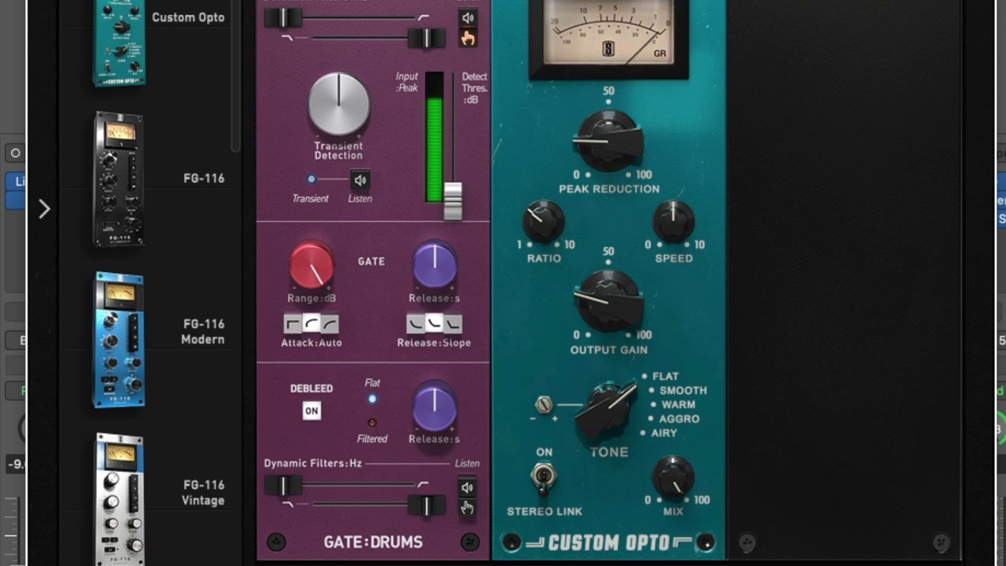
drag(596, 319, 602, 315)
Audition the Smooth, Warm and Aggro Tone settings on the kick's Custom Opto and finish on Airy
click(684, 388)
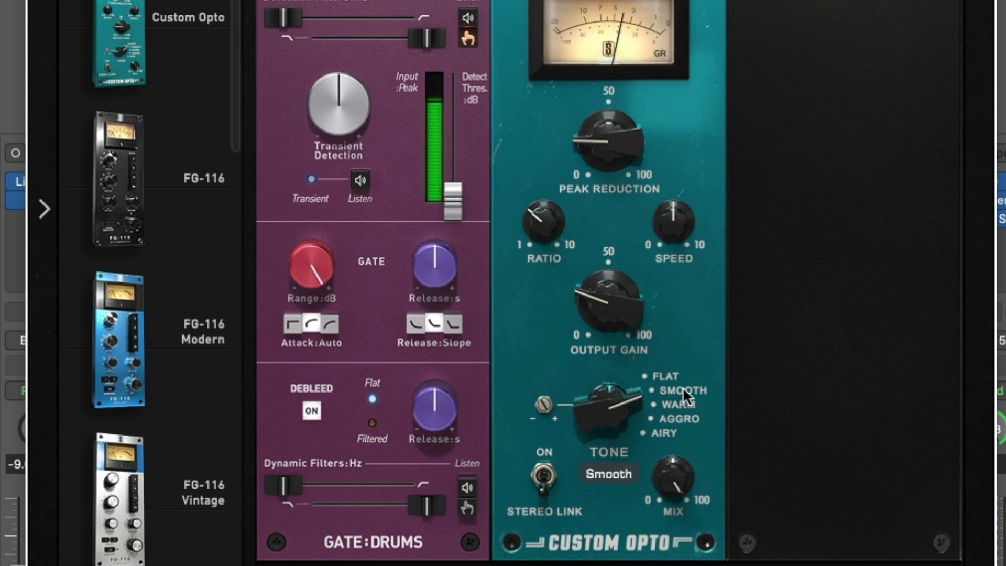
click(674, 407)
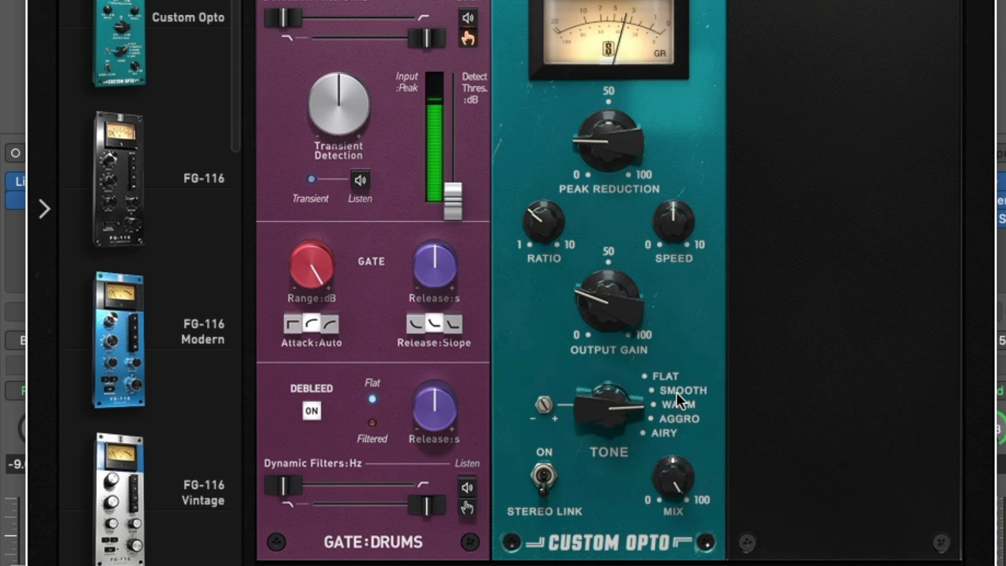
click(676, 391)
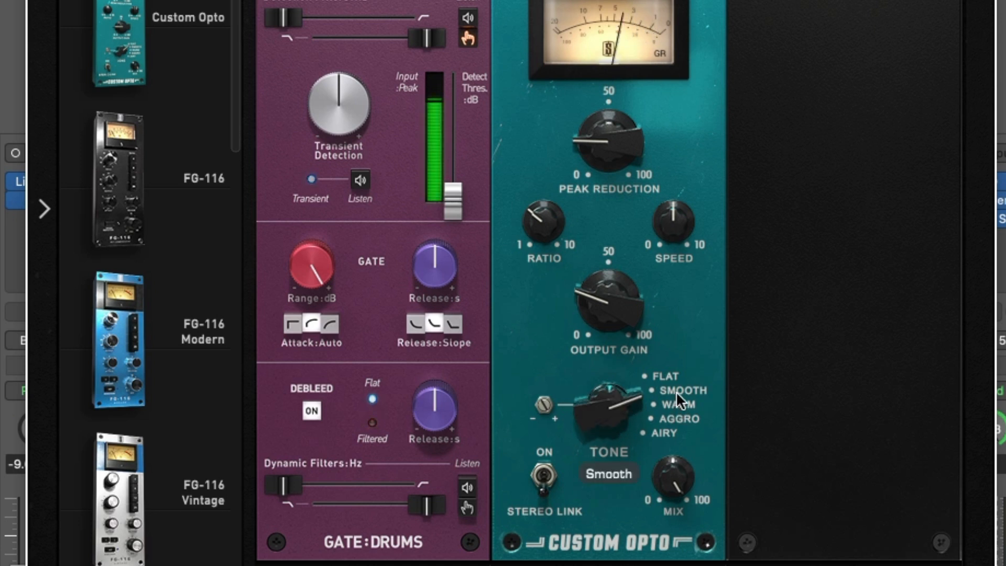
click(672, 409)
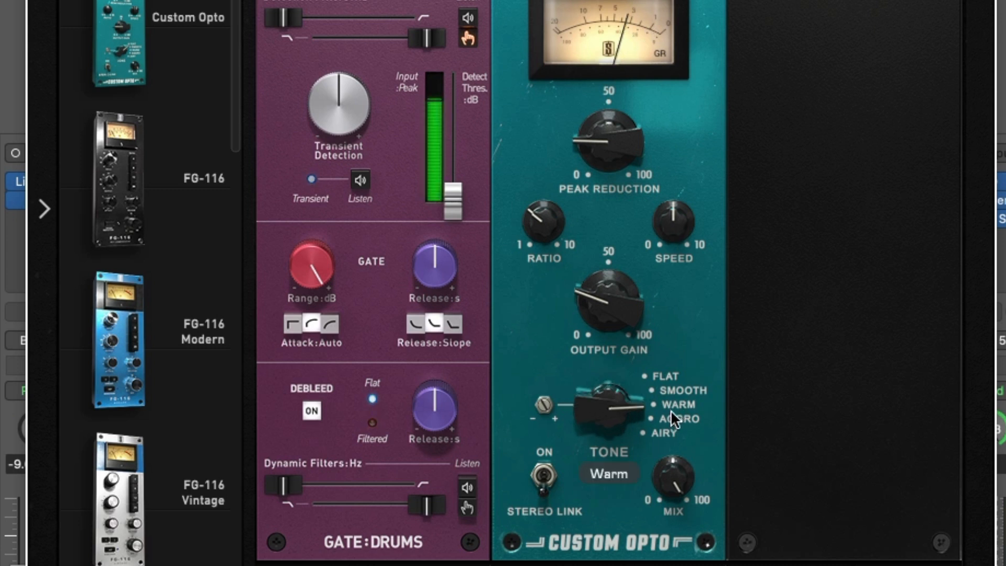
click(668, 419)
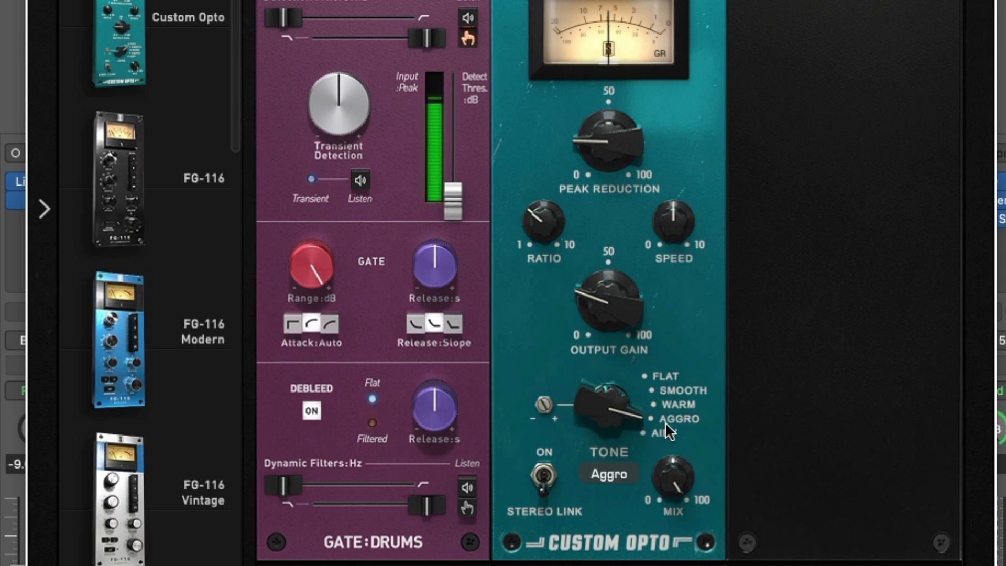
click(662, 432)
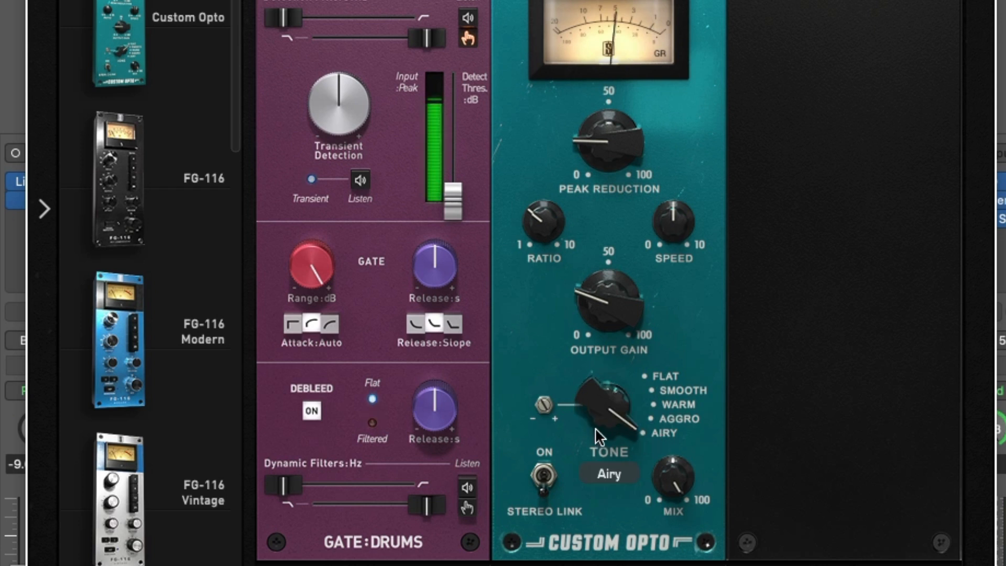
Audition the Aggro Tone setting on the kick's Custom Opto and finish on Warm
mouse_move(545, 393)
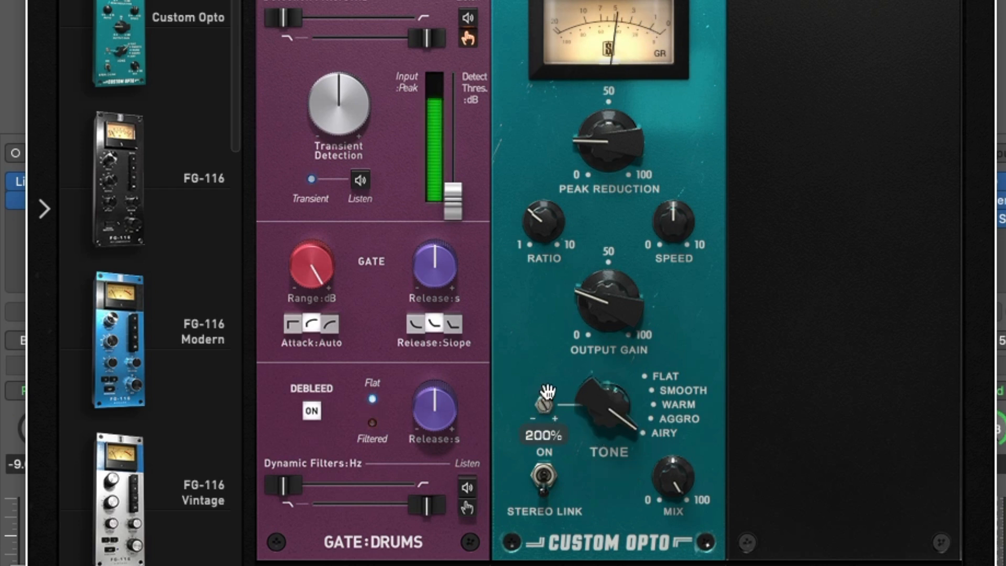
click(668, 420)
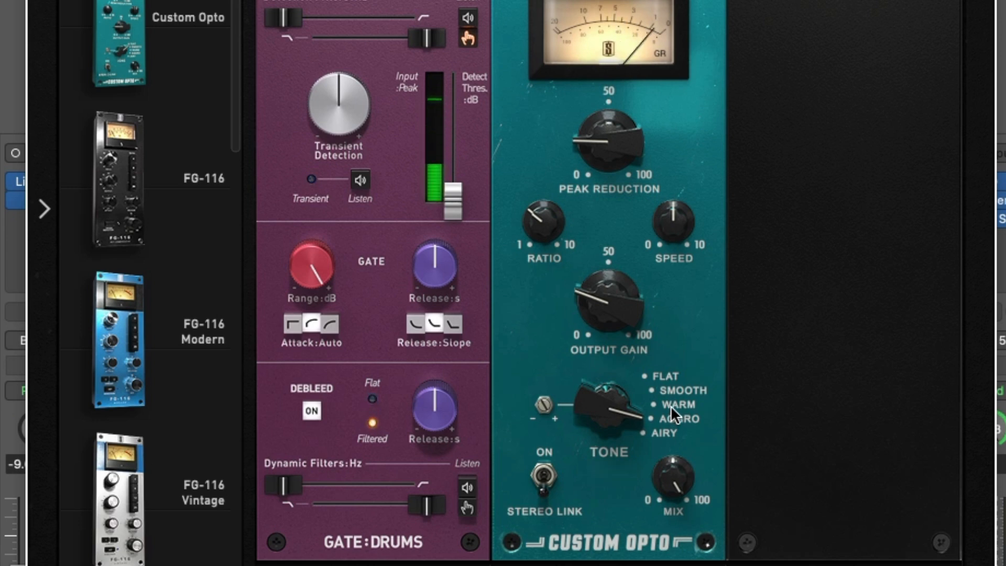
click(671, 405)
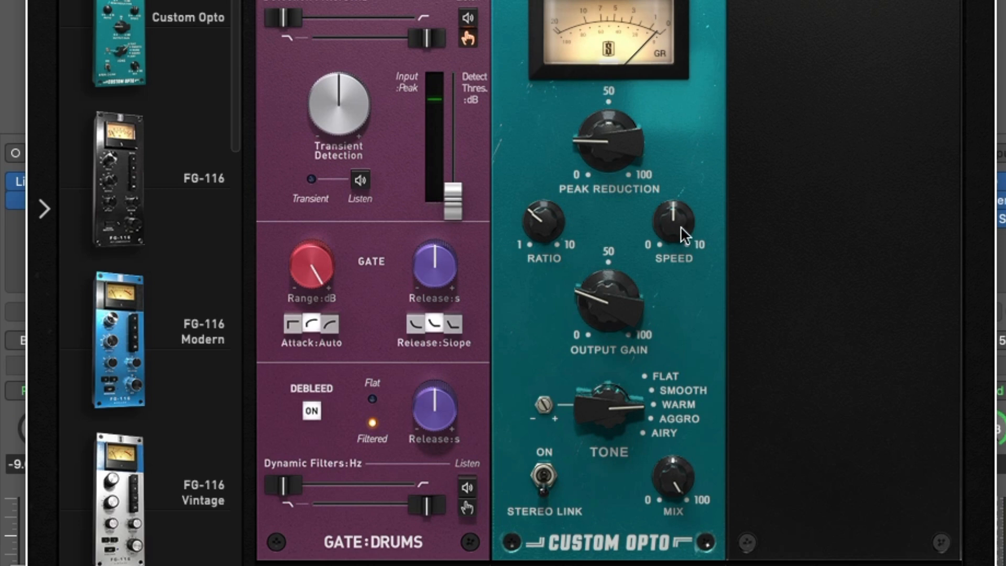
Raise the Peak Reduction on the kick's Custom Opto and compare Speed at 10 and 0, finishing at 10
mouse_move(595, 153)
drag(596, 154, 604, 135)
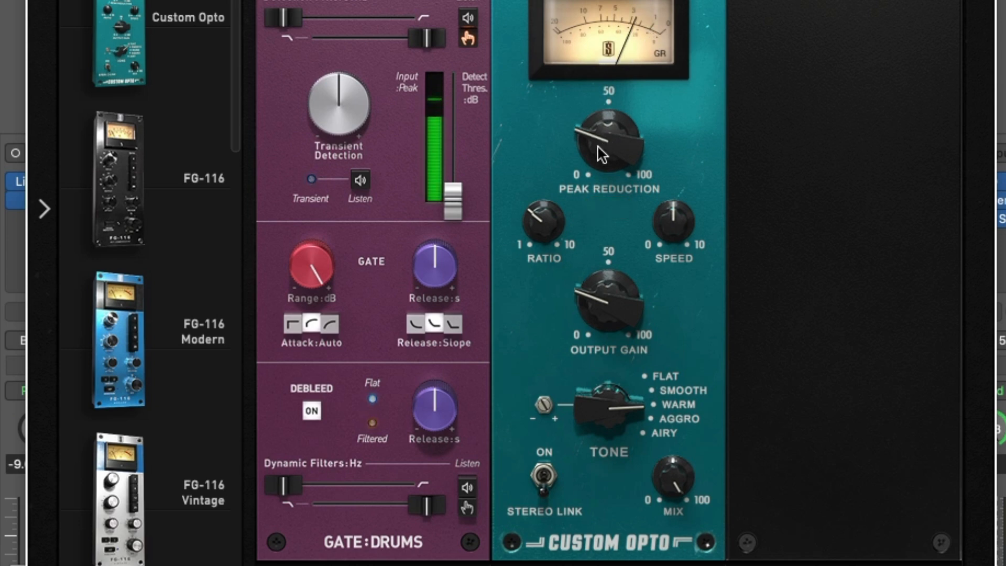
mouse_move(678, 236)
mouse_move(678, 235)
mouse_down()
mouse_move(730, 243)
mouse_move(680, 229)
mouse_up()
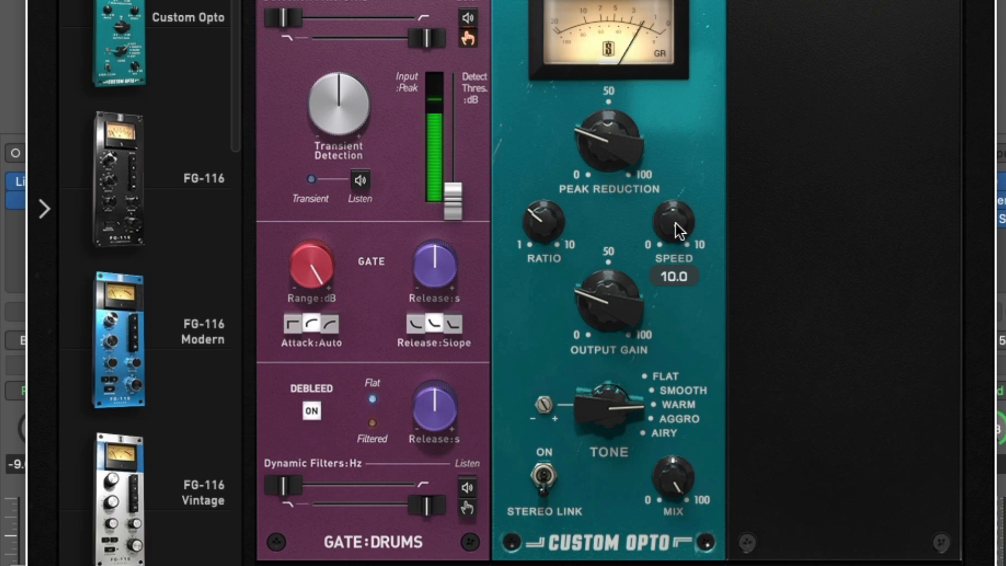
drag(677, 224, 678, 560)
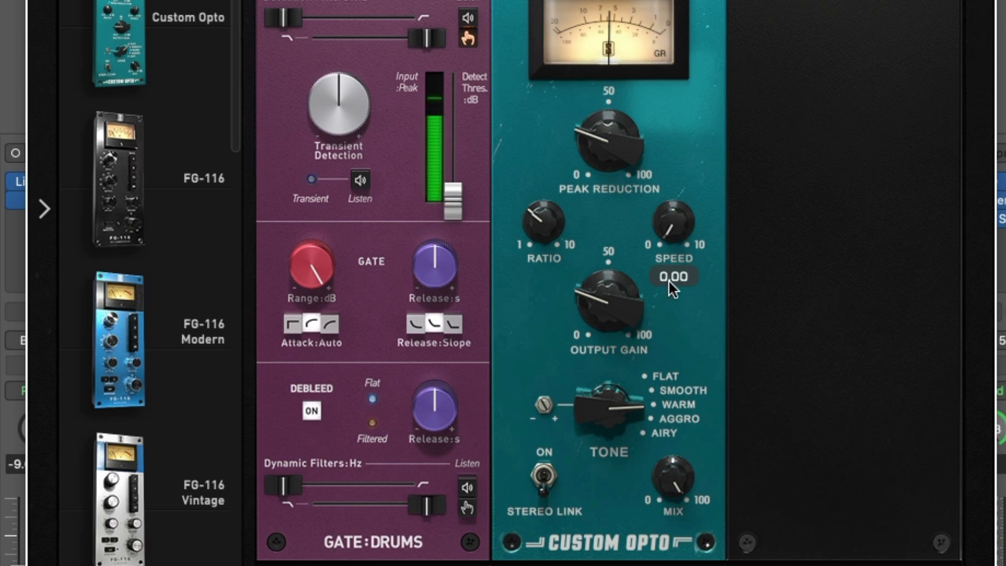
drag(673, 234, 725, 155)
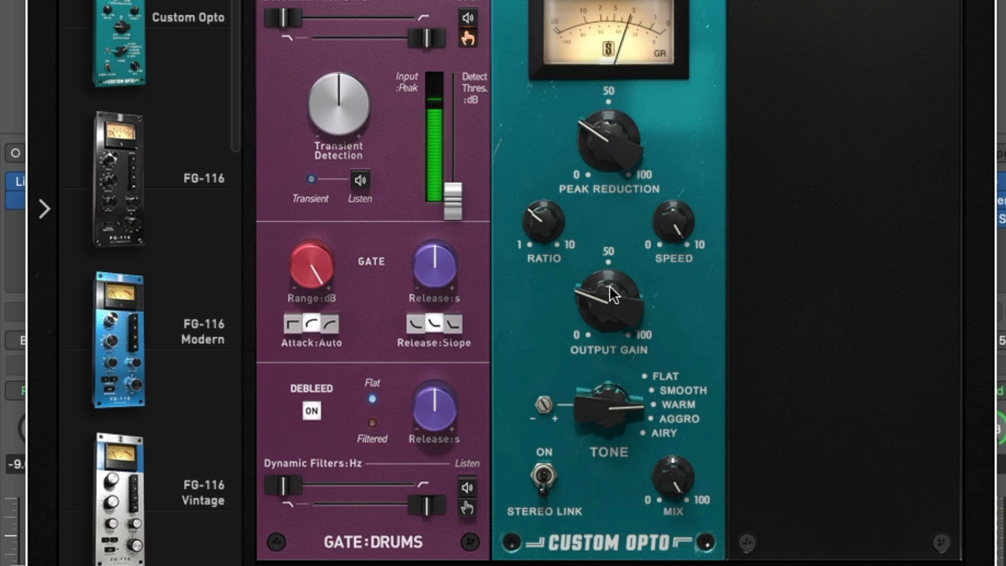
Fine-tune the Output Gain on the kick's Custom Opto, comparing the module bypassed and active for a level match
drag(604, 303, 603, 298)
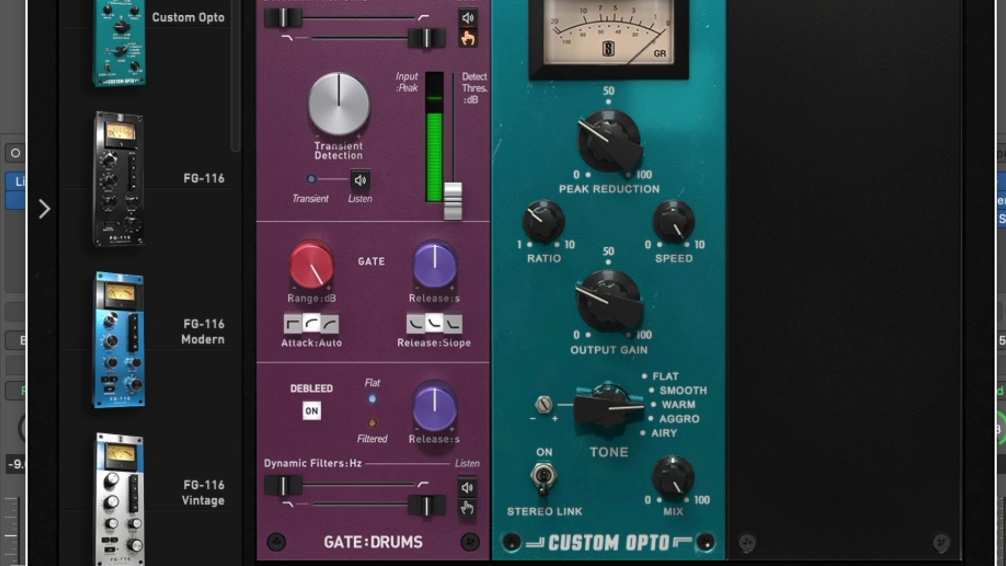
drag(606, 326, 608, 314)
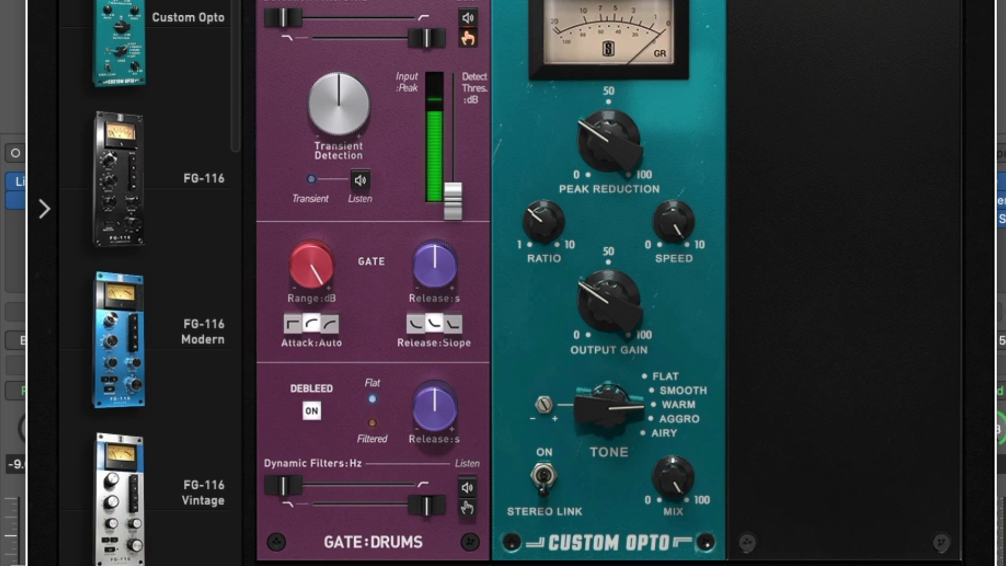
drag(598, 287, 592, 312)
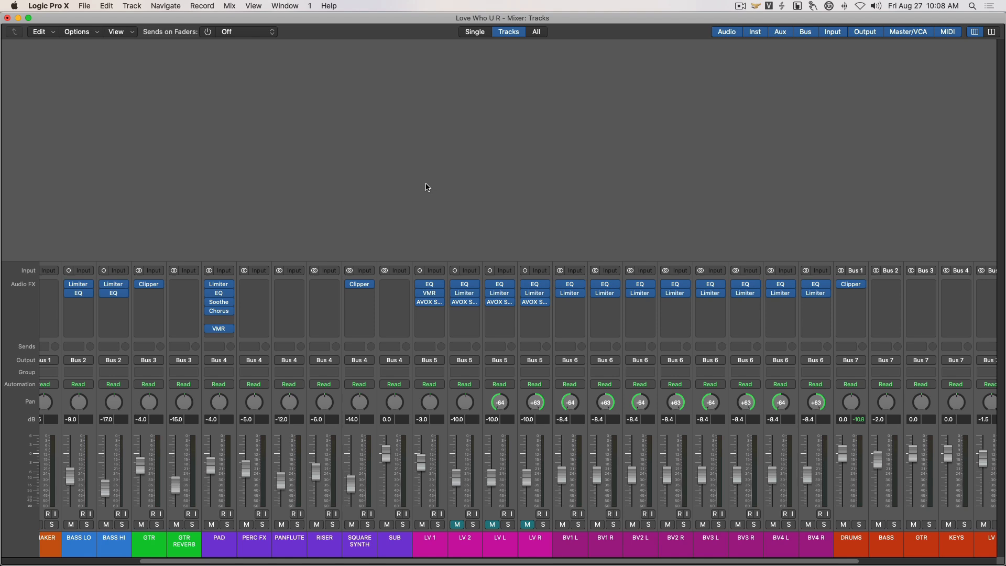
Open VMR on the LV 1 channel and insert a Custom Opto from the dynamics modules before the FG-A
click(432, 296)
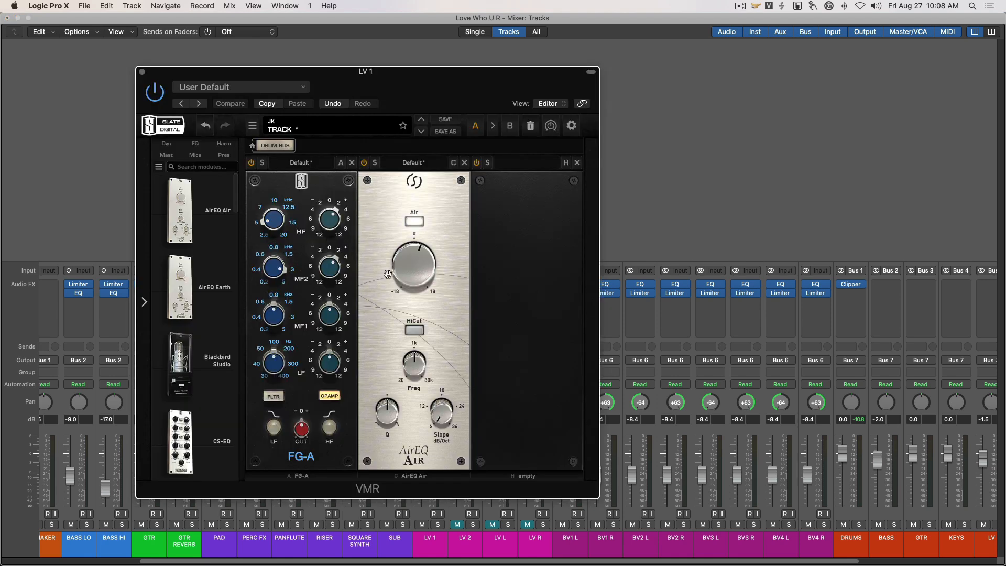
click(166, 143)
drag(180, 210, 255, 237)
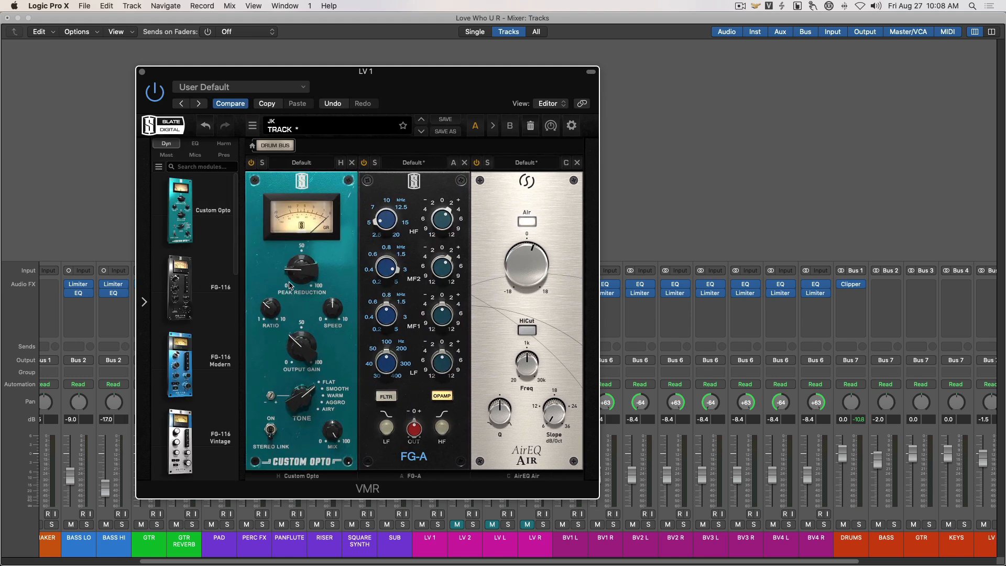
Move the LV 1 plug-in window clear of the channel strip and solo the LV 1 track
drag(400, 81, 519, 77)
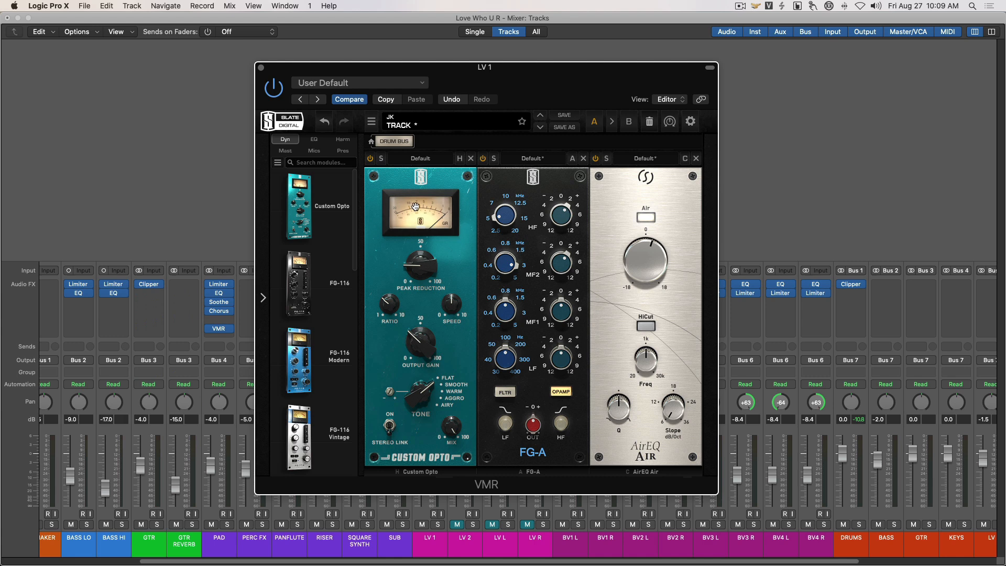
drag(481, 65, 557, 65)
click(440, 549)
key(s)
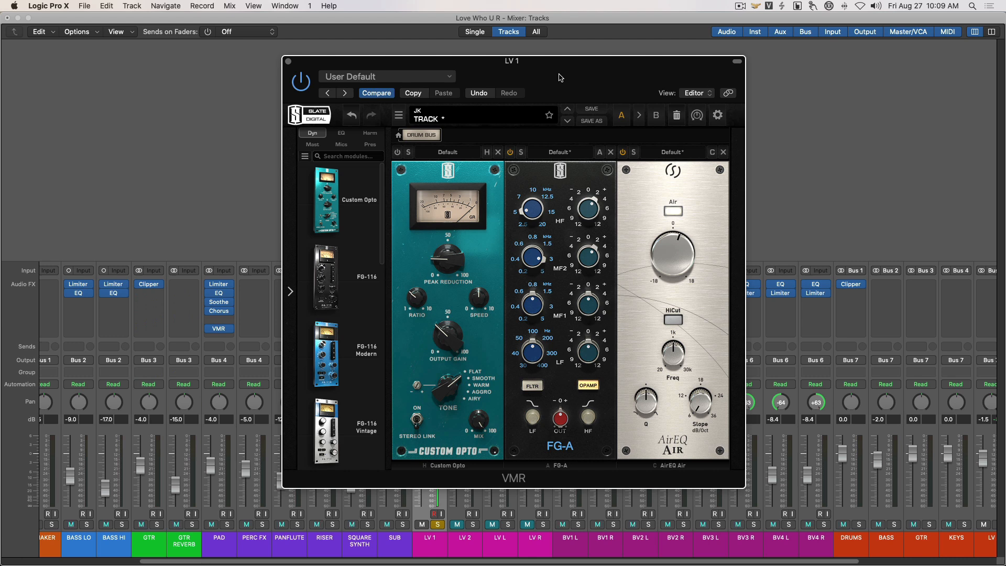
drag(547, 76, 724, 81)
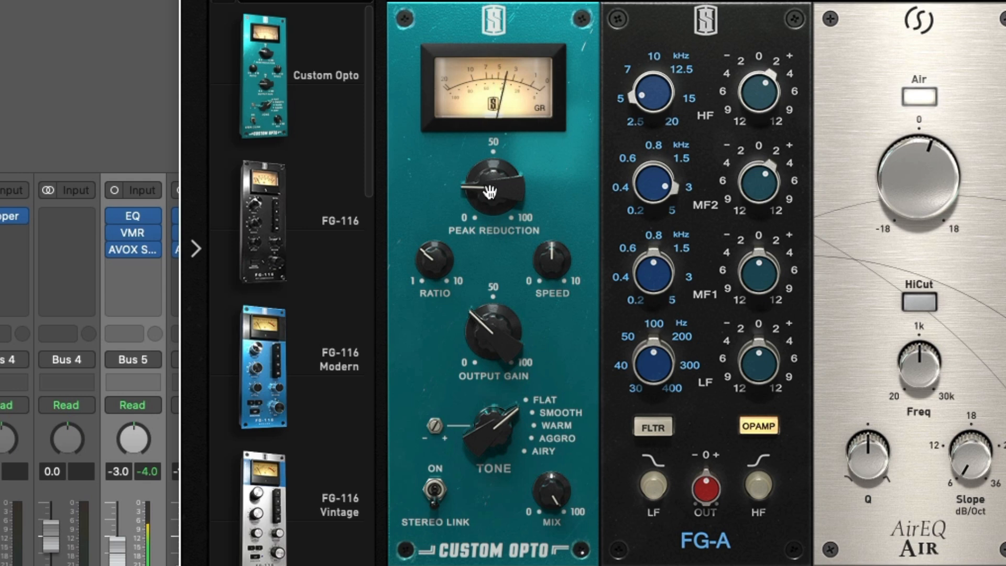
Set the LV 1 Custom Opto's Peak Reduction to 23.8 and its Output Gain to 31.2
drag(481, 323, 480, 340)
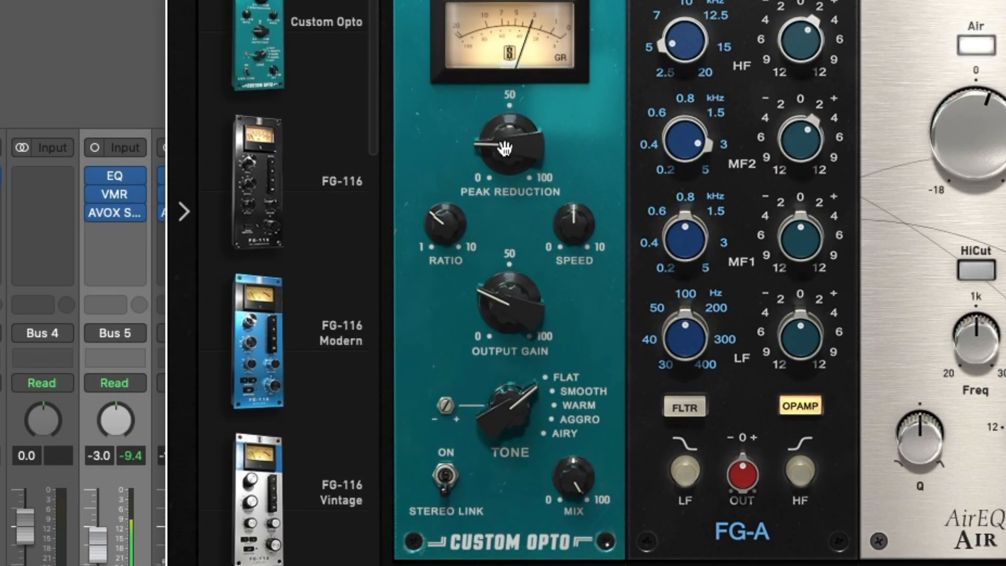
drag(618, 271, 618, 263)
drag(505, 134, 500, 130)
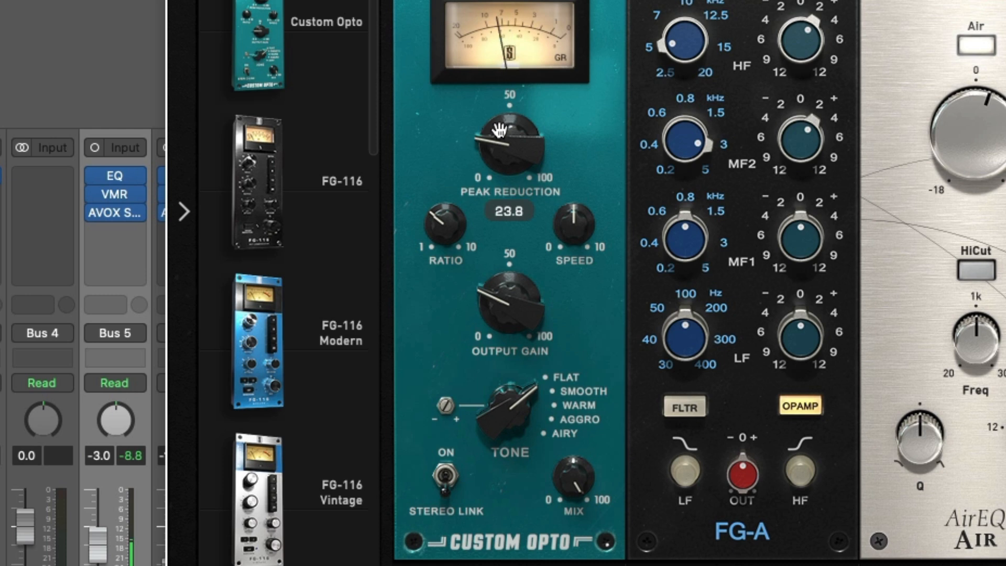
drag(500, 297, 499, 294)
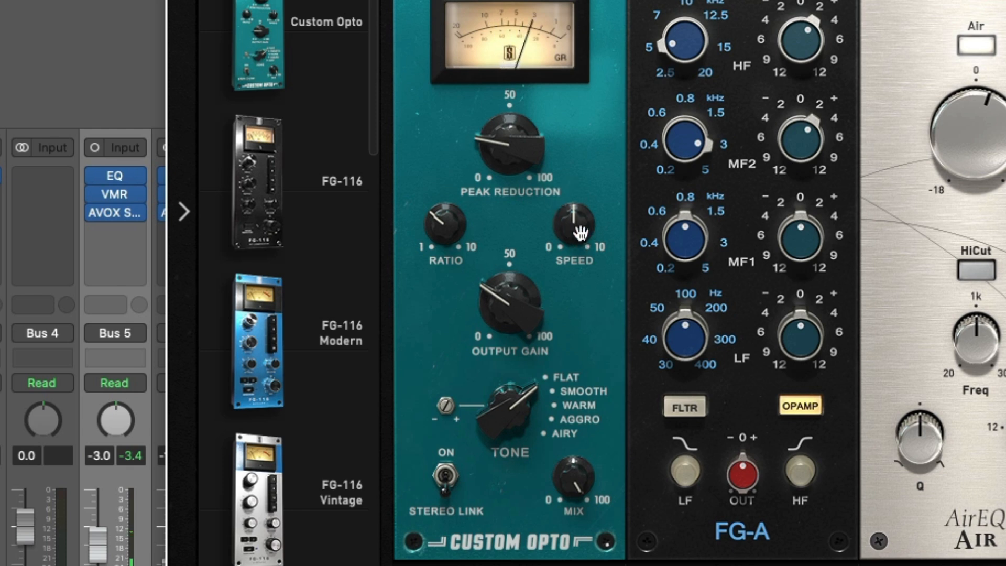
Audition the LV 1 Custom Opto's Speed at 10 and 0, returning it to its middle position
drag(573, 224, 577, 235)
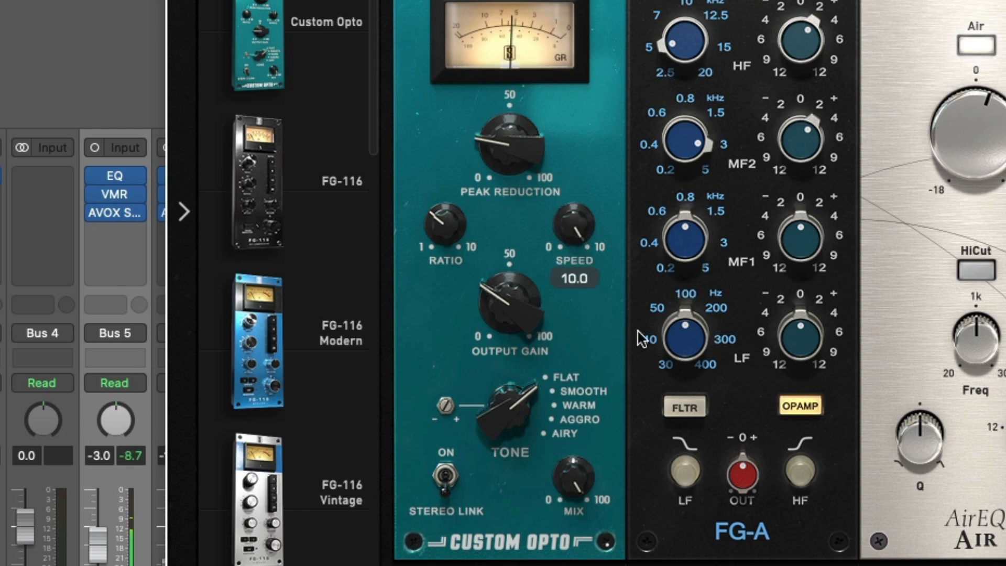
alt+click(576, 232)
drag(576, 232, 603, 272)
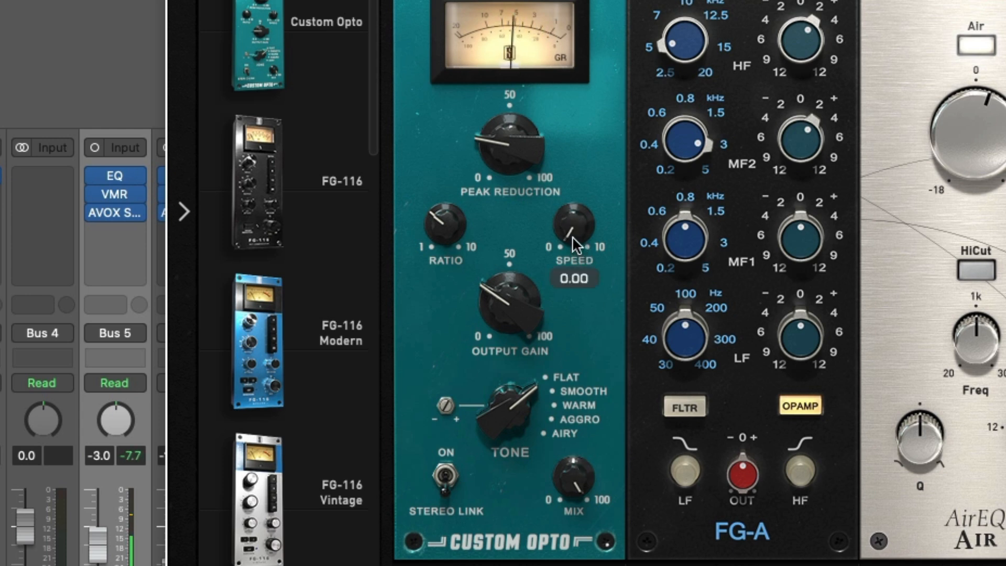
mouse_move(573, 237)
drag(572, 238, 584, 284)
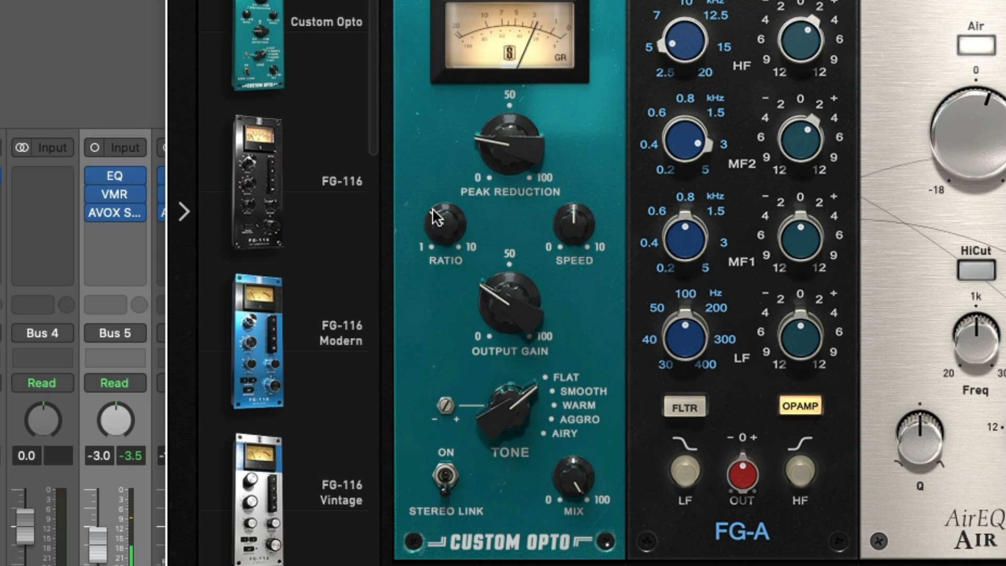
Set the LV 1 Custom Opto's Ratio to 10, compensating with Peak Reduction at 19.6 and slightly more Output Gain
mouse_move(446, 237)
drag(446, 237, 440, 277)
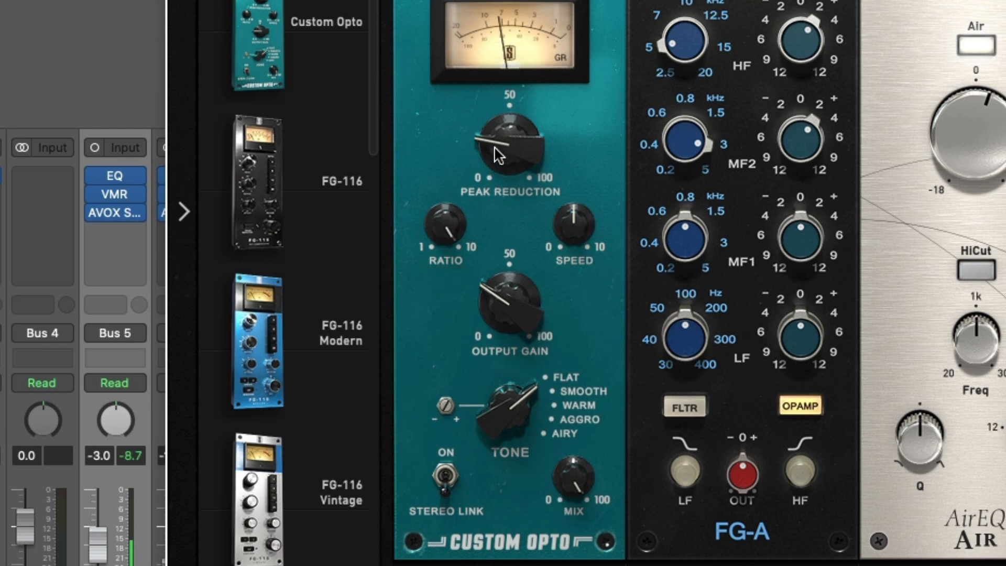
mouse_move(497, 168)
mouse_move(503, 307)
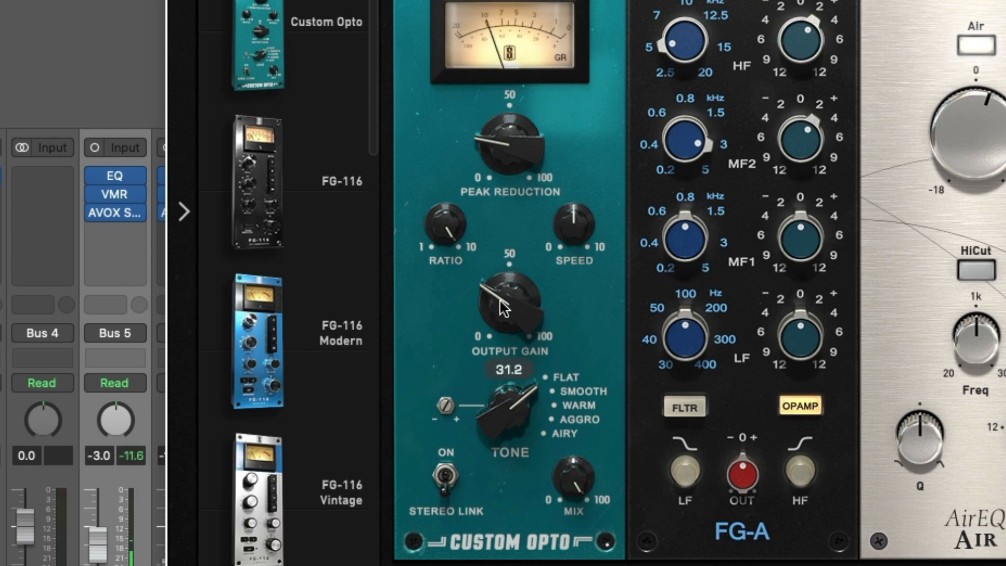
drag(498, 144, 503, 166)
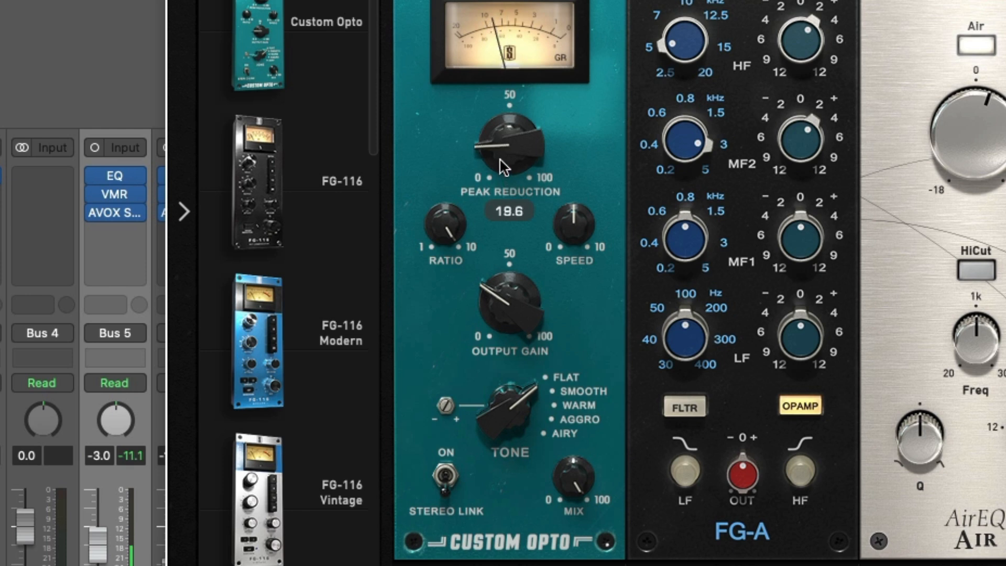
drag(508, 298, 514, 316)
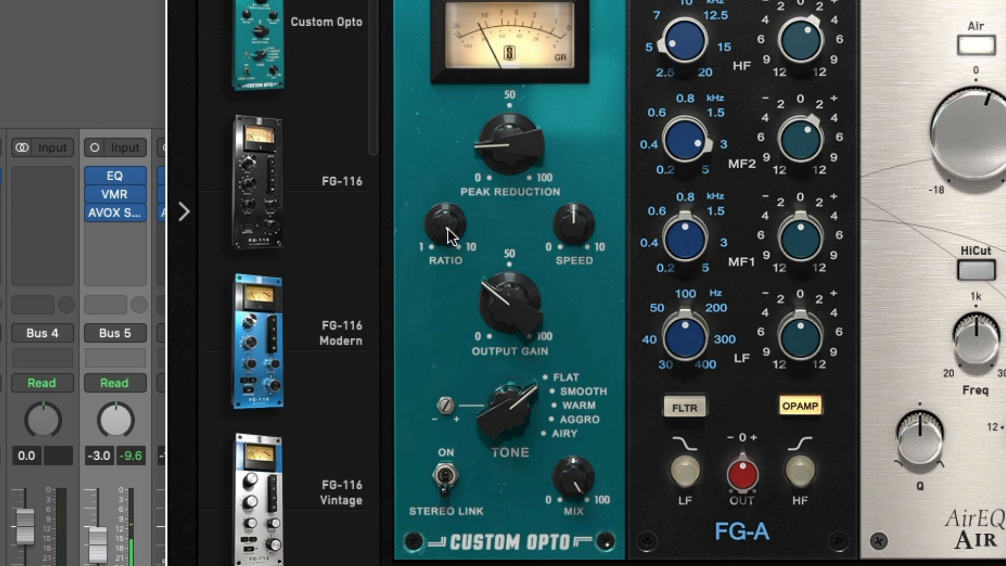
Lower the Ratio on the LV 1 Custom Opto to 8 and finally to 6
drag(449, 235, 444, 267)
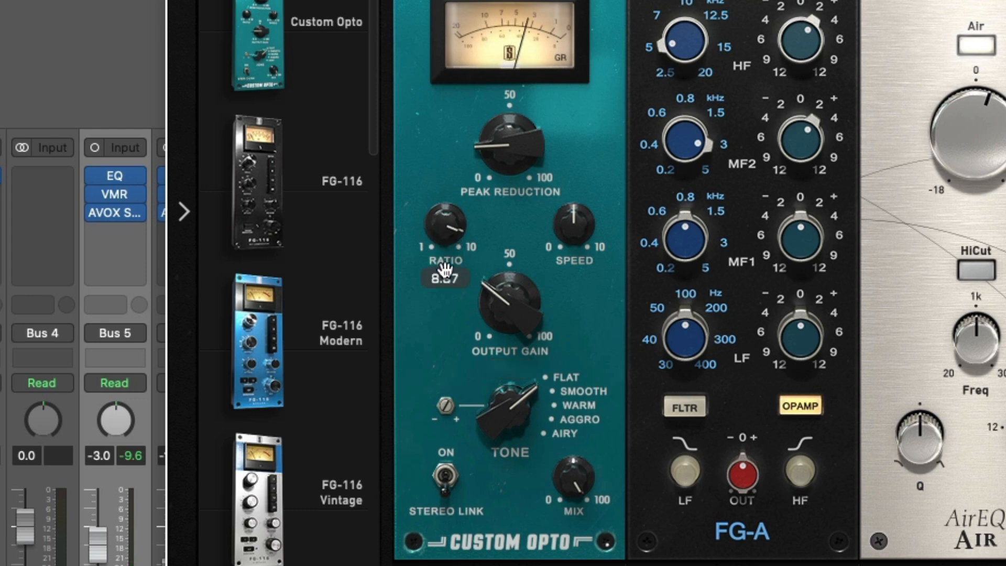
double_click(442, 274)
text(8)
key(Return)
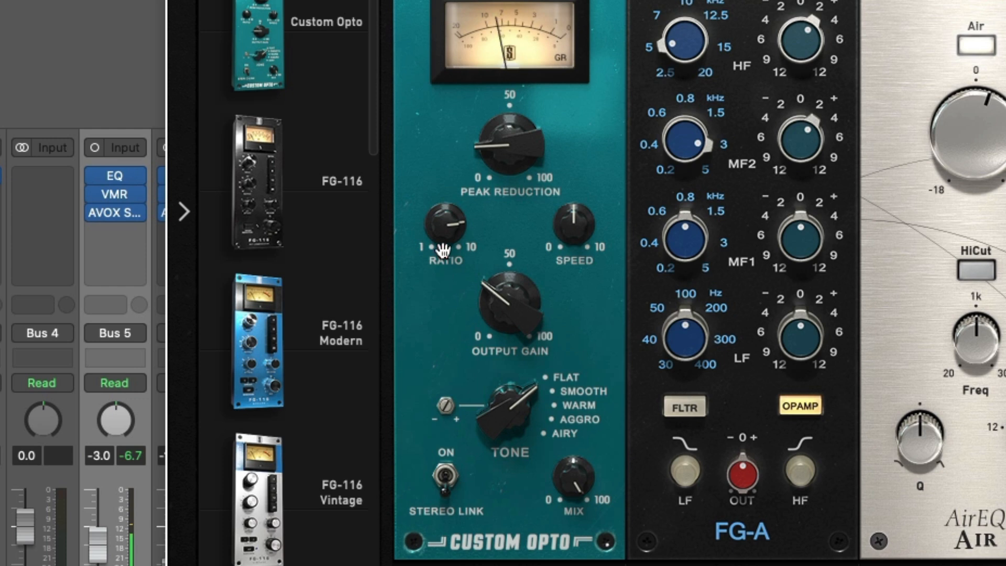
mouse_move(449, 235)
text(6)
key(Return)
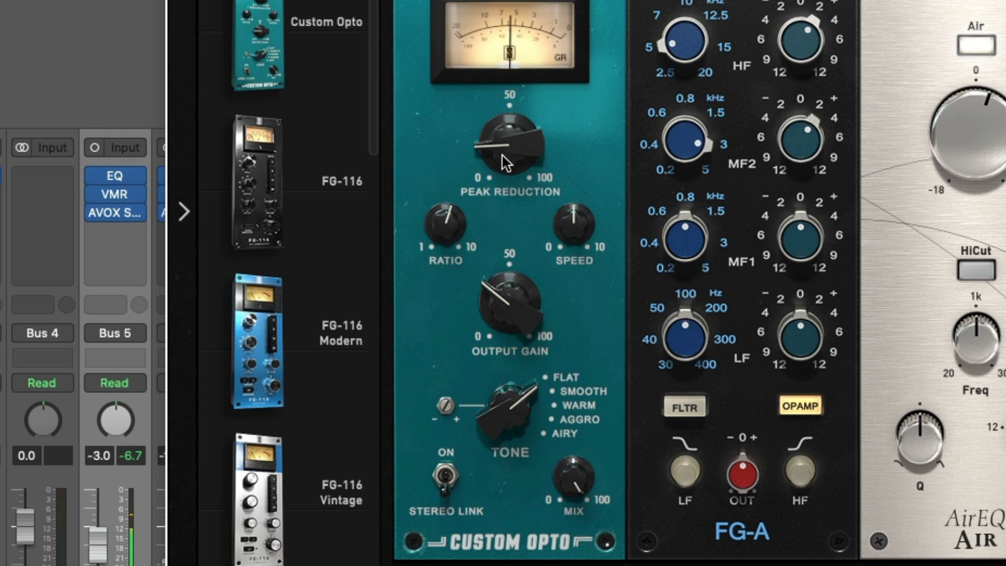
Set the LV 1 Custom Opto's Output Gain to 29.1 and raise its Peak Reduction slightly
mouse_move(505, 304)
drag(504, 296, 502, 316)
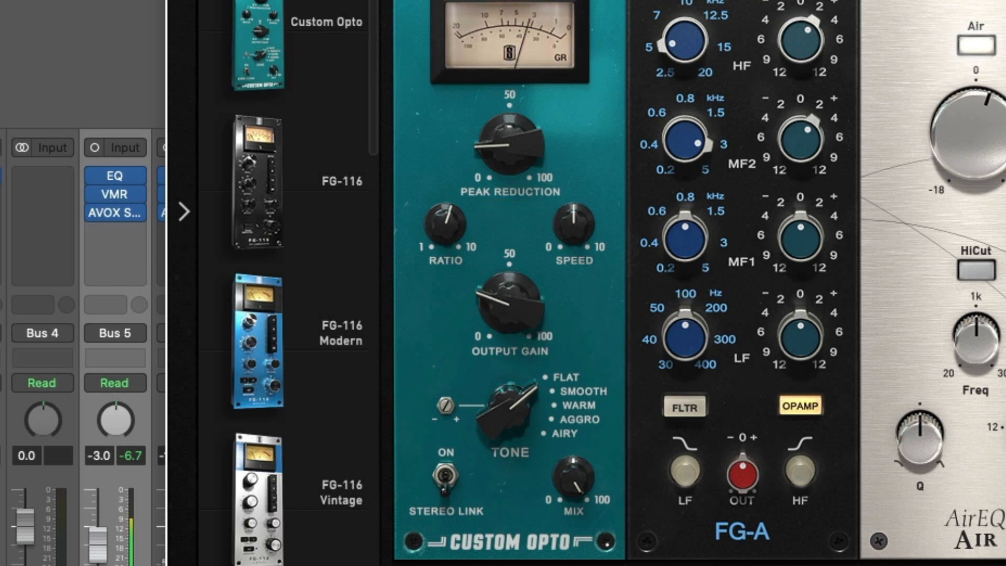
drag(506, 335, 502, 307)
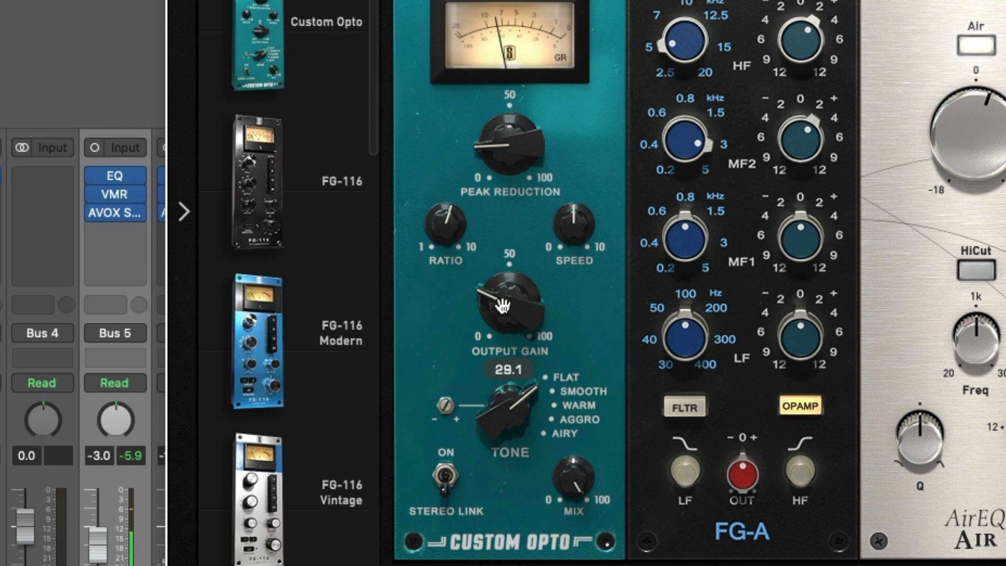
drag(516, 167, 512, 158)
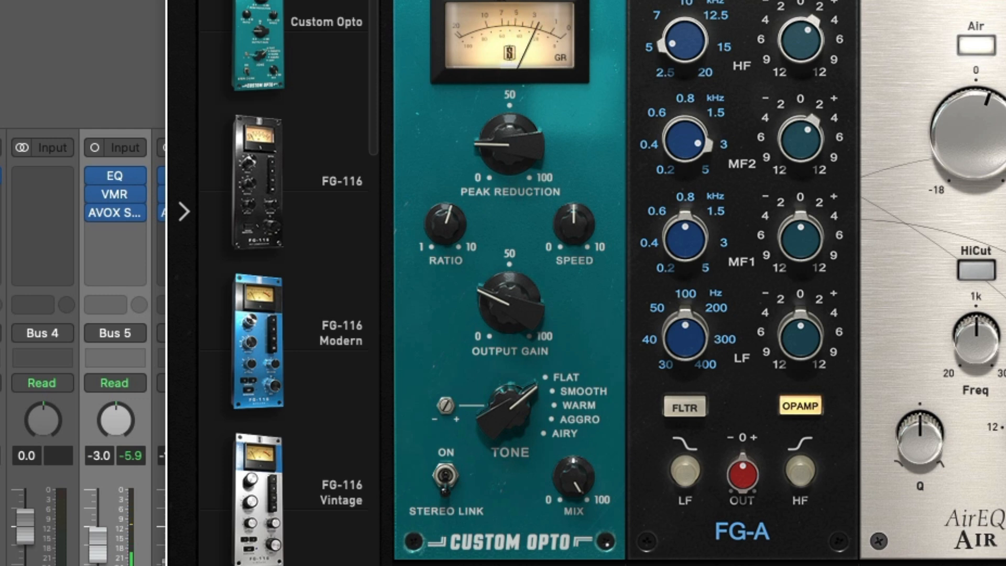
Audition the Smooth and Warm Tone settings on the LV 1 Custom Opto and finish on Aggro
mouse_move(445, 402)
click(571, 392)
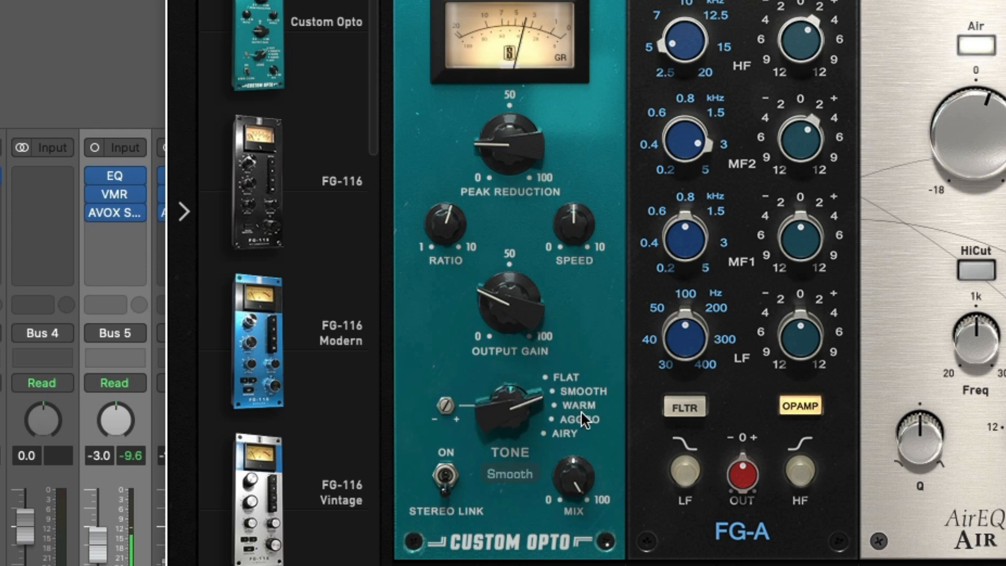
click(579, 407)
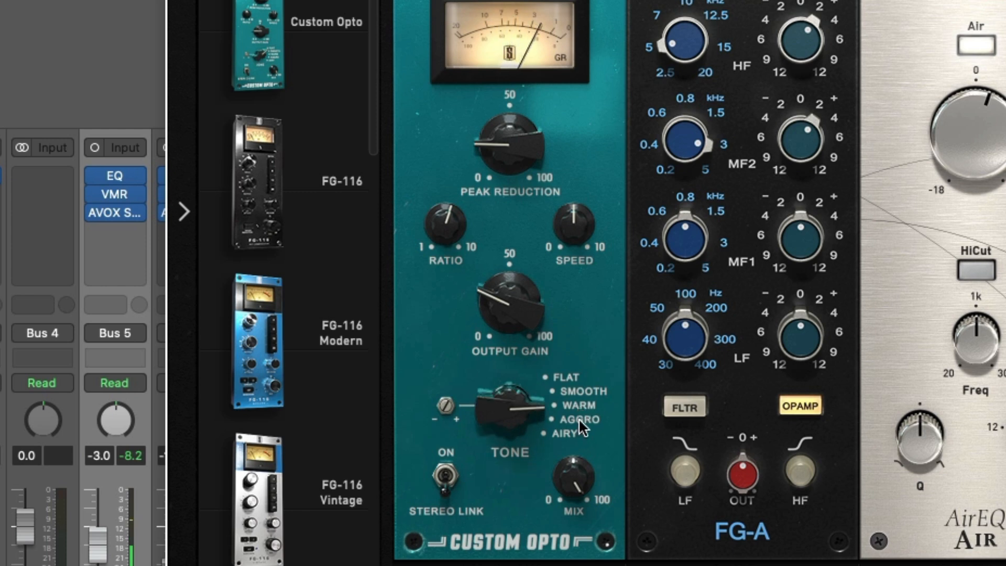
click(579, 417)
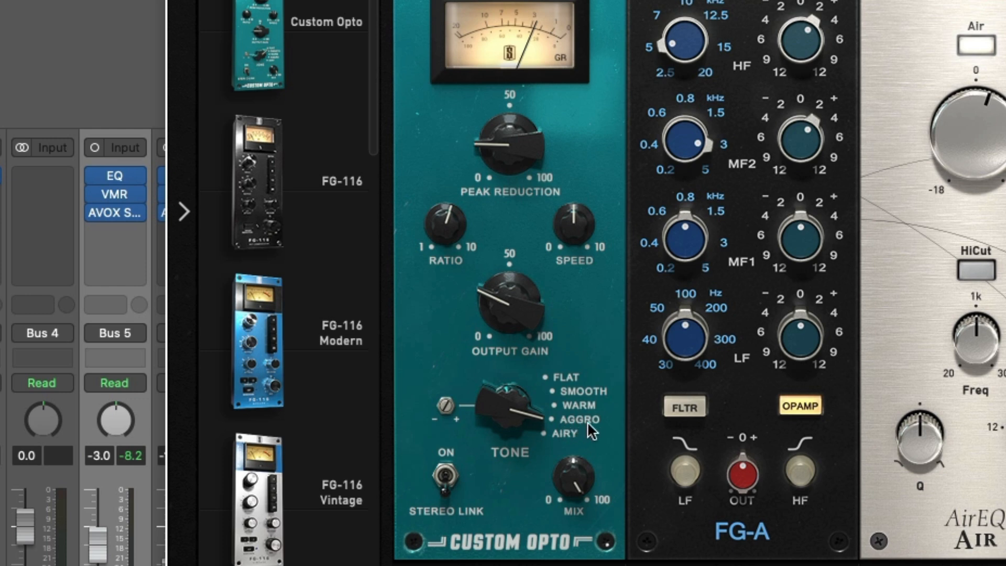
mouse_move(505, 419)
drag(506, 419, 504, 417)
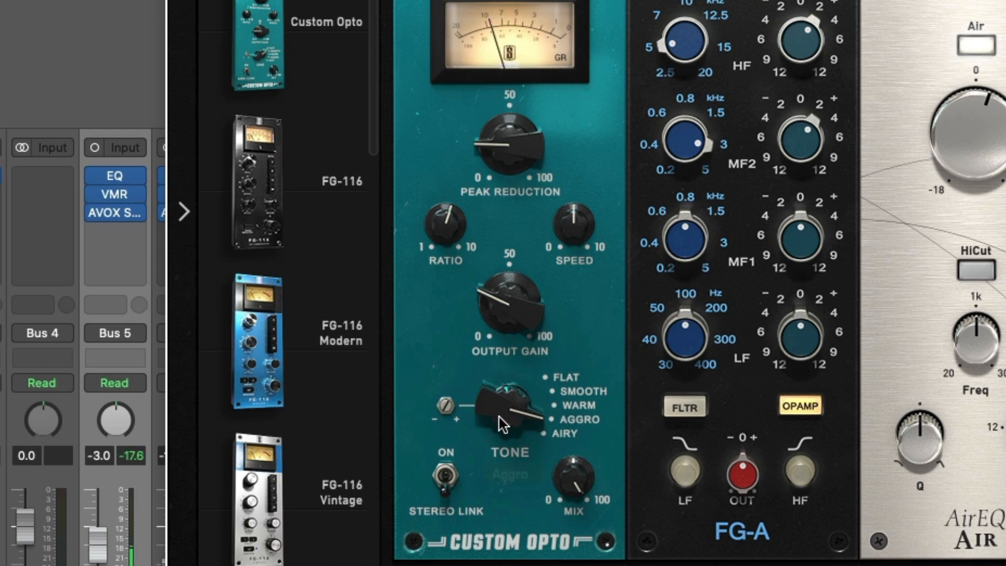
Audition the Airy Tone setting on the LV 1 Custom Opto and return the Tone to Aggro
drag(505, 422, 502, 329)
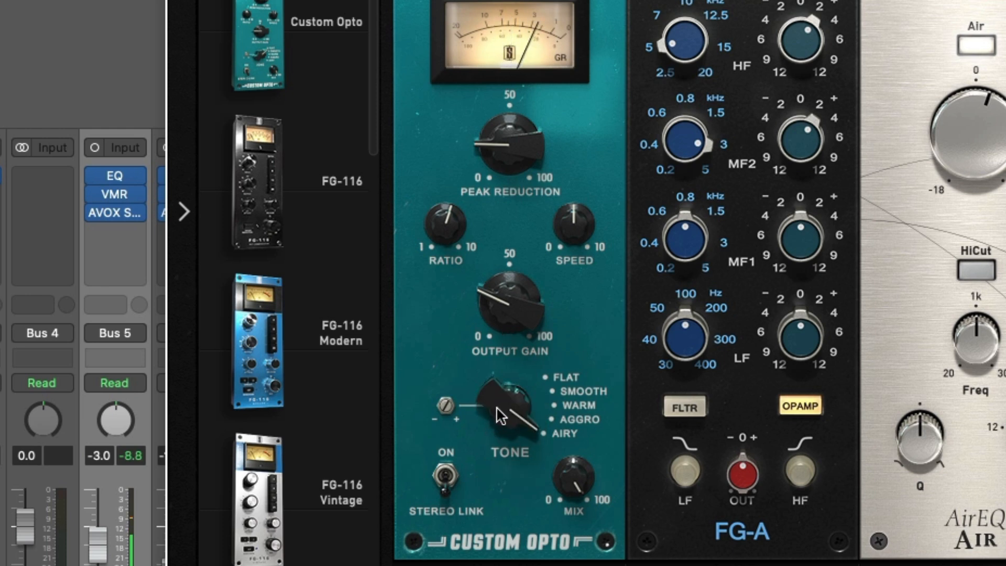
drag(502, 417, 496, 443)
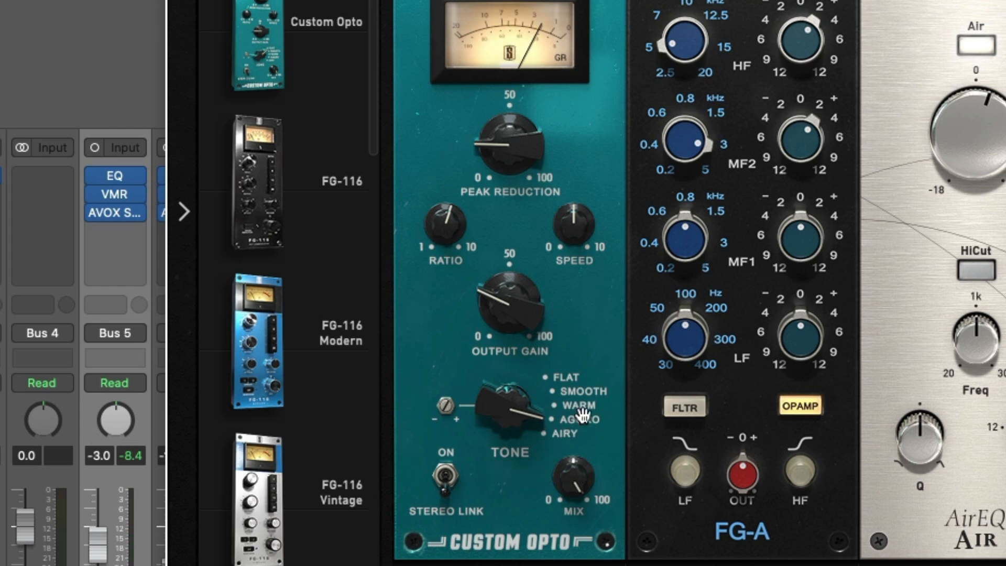
drag(445, 406, 464, 220)
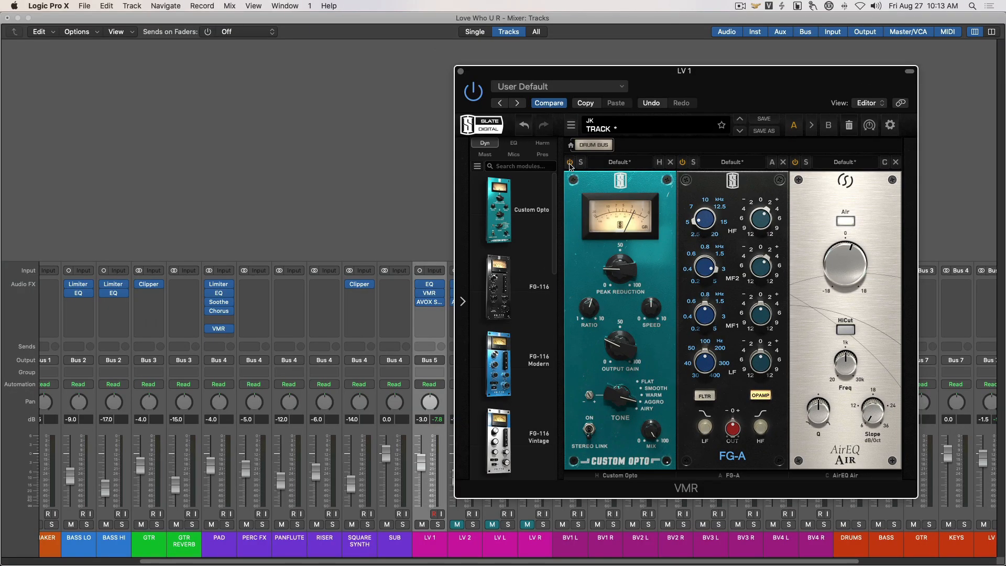
Play the mix and compare LV 1 with the Custom Opto bypassed and engaged, nudging its Output Gain up slightly
click(571, 164)
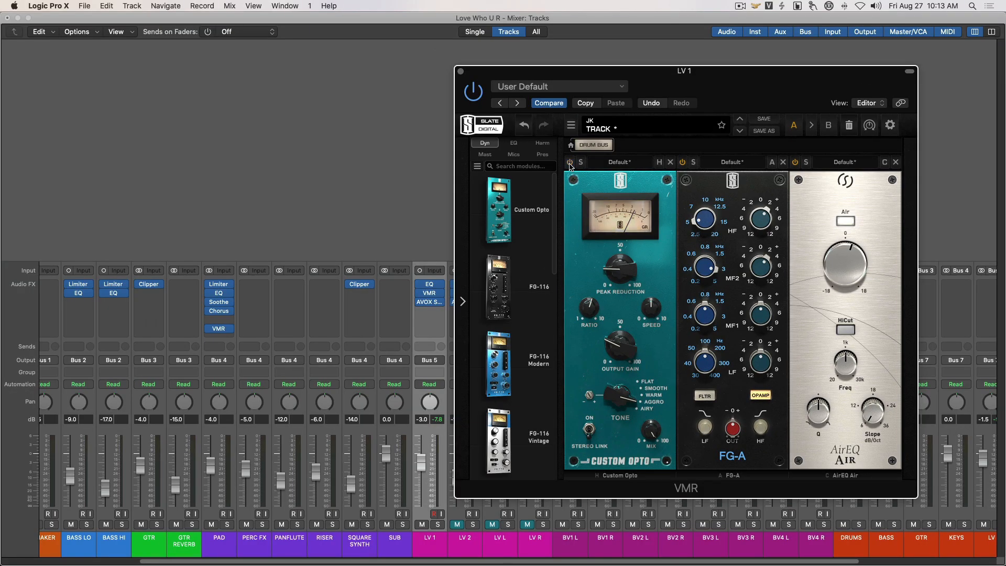
key(space)
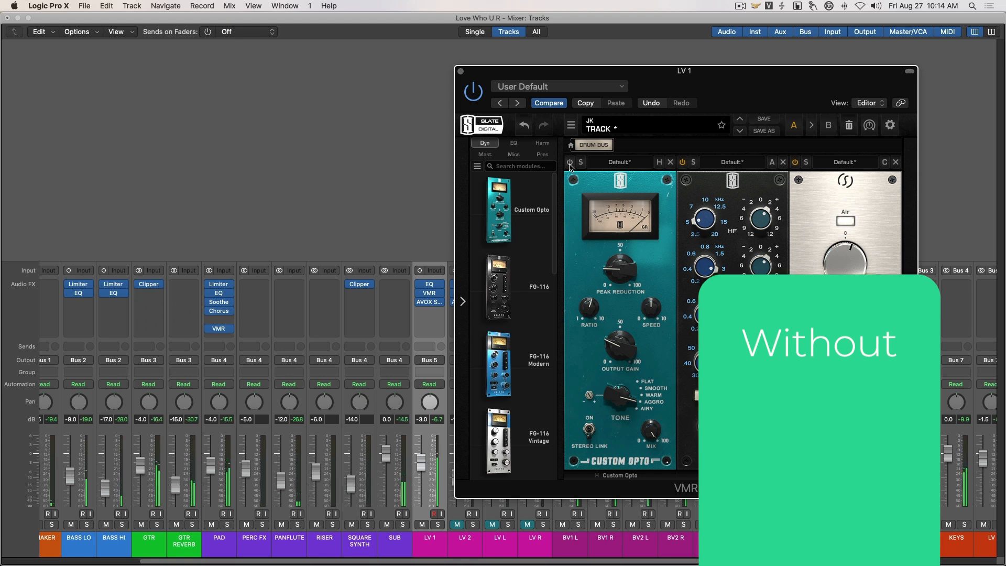
click(570, 163)
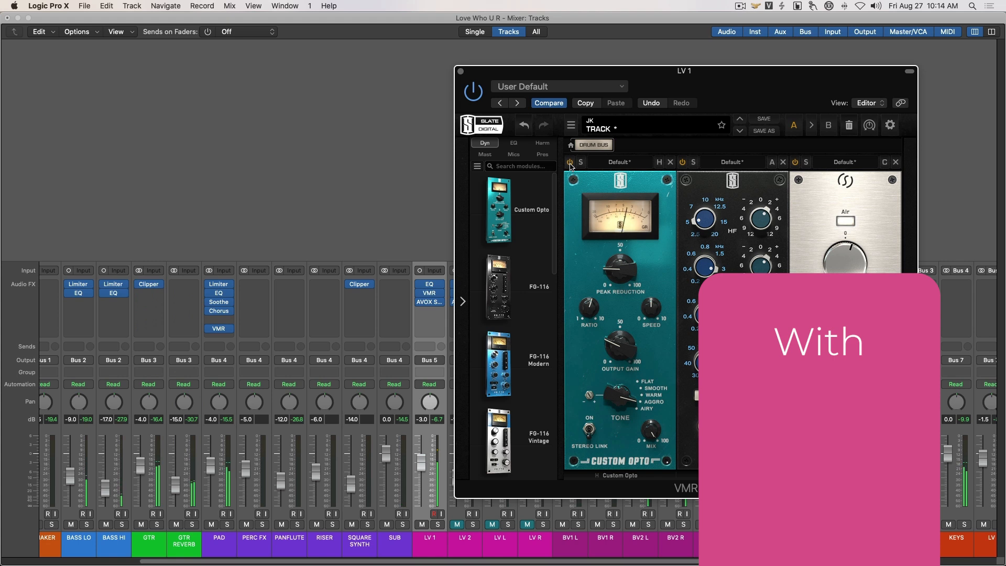
drag(618, 342, 619, 338)
click(570, 163)
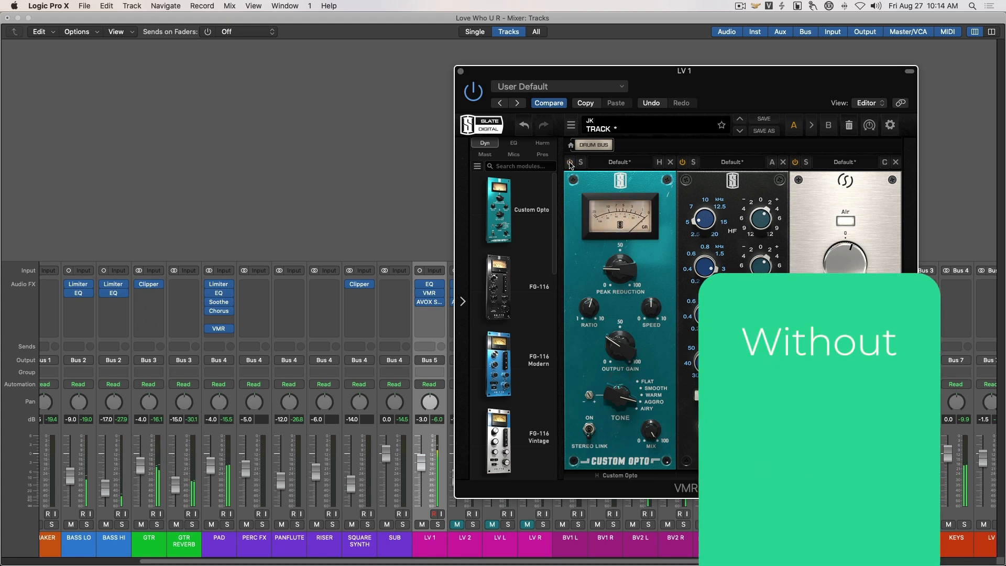
click(570, 164)
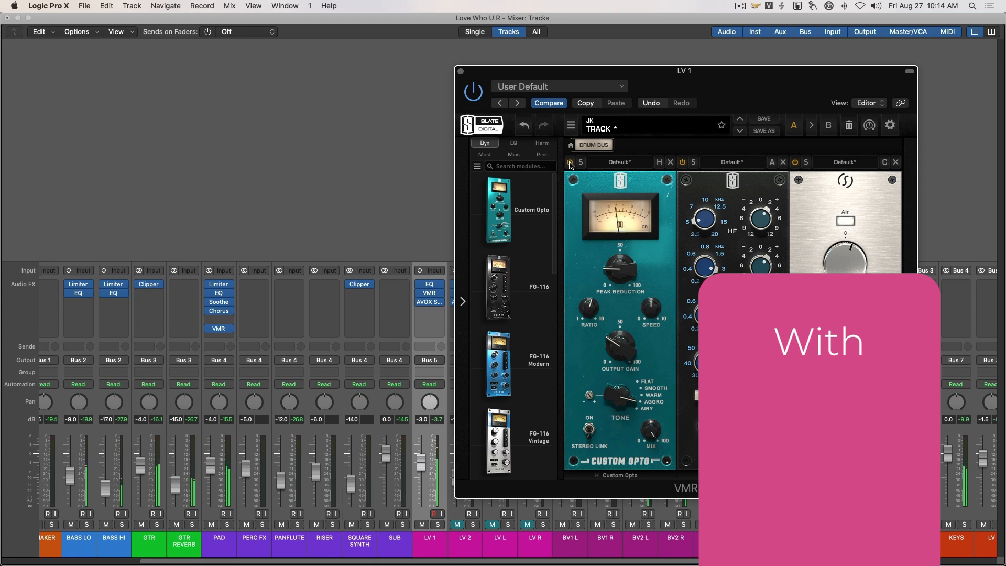
click(570, 164)
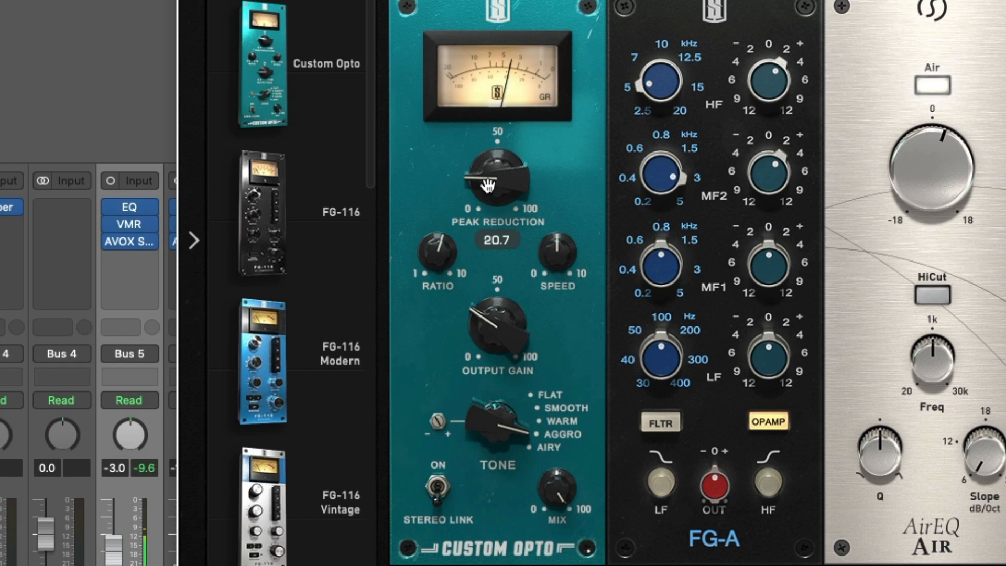
Push the LV 1 Custom Opto into heavy compression with Ratio at 10 and Peak Reduction at 62.3
drag(619, 268, 611, 291)
drag(480, 222, 487, 89)
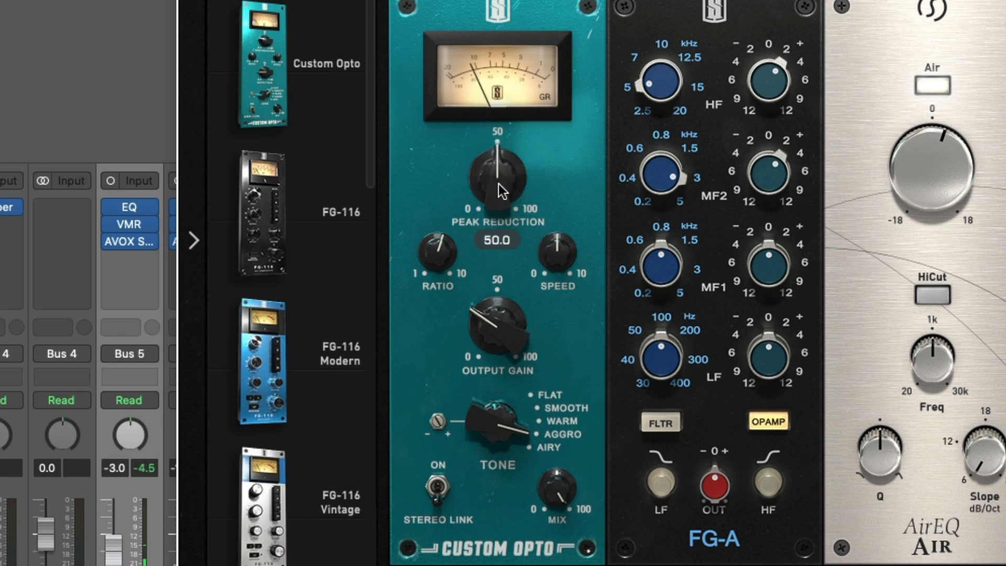
drag(438, 252, 438, 209)
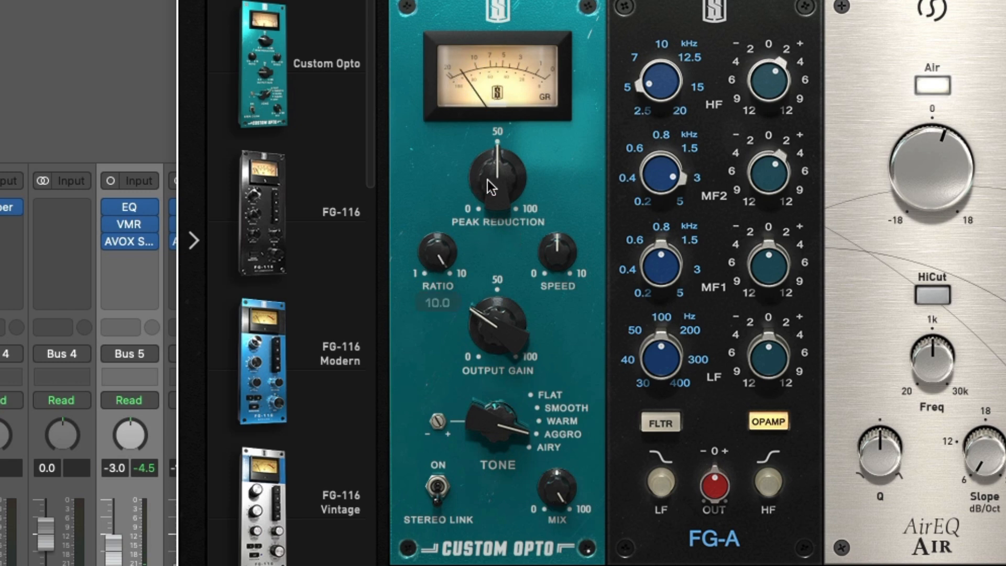
drag(488, 180, 495, 146)
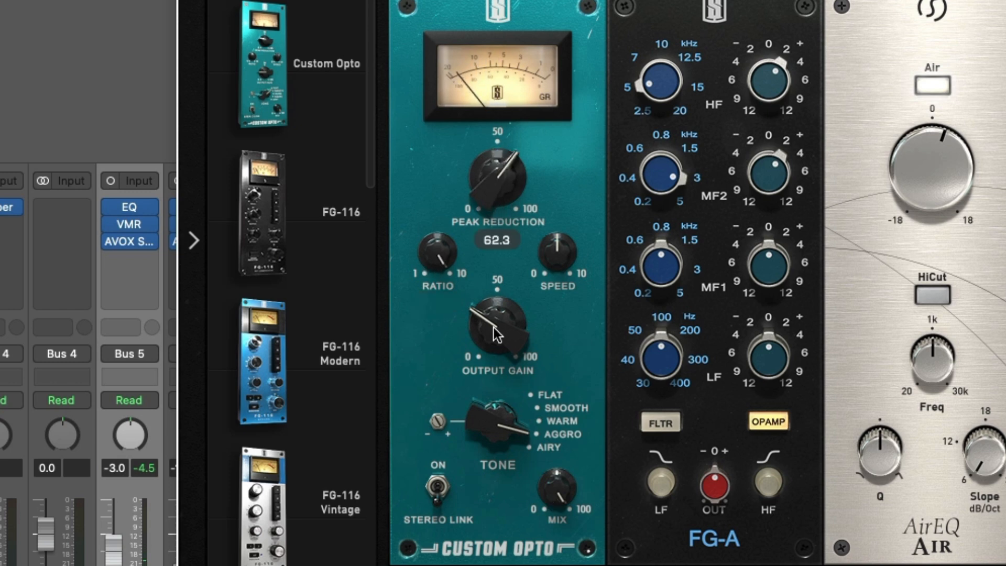
Blend the heavily compressed LV 1 in parallel by lowering the Custom Opto's Mix below 50% and raising its Output Gain, then close the plug-in
drag(558, 484, 557, 462)
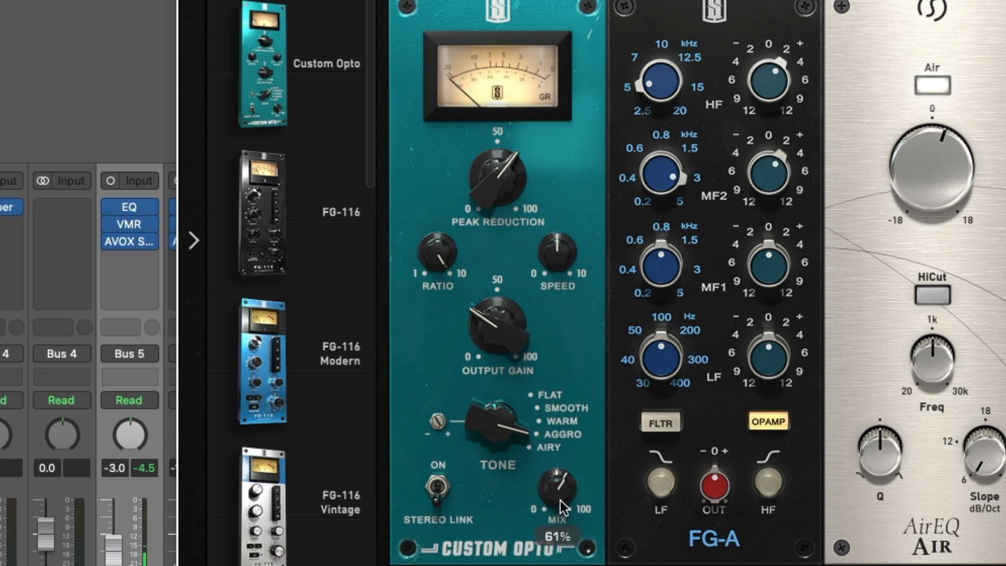
drag(559, 507, 570, 543)
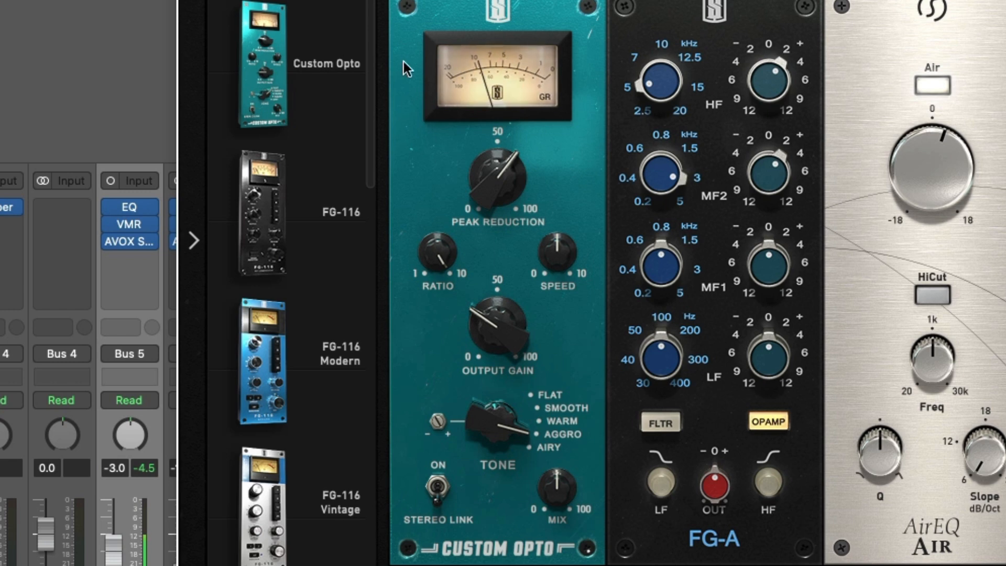
drag(488, 335, 498, 313)
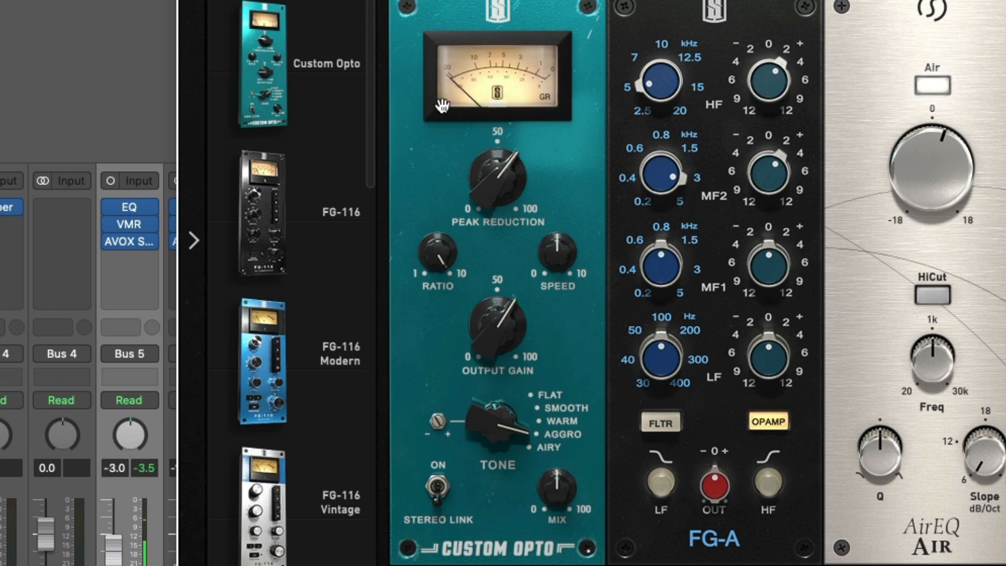
drag(493, 342, 497, 317)
drag(558, 495, 563, 554)
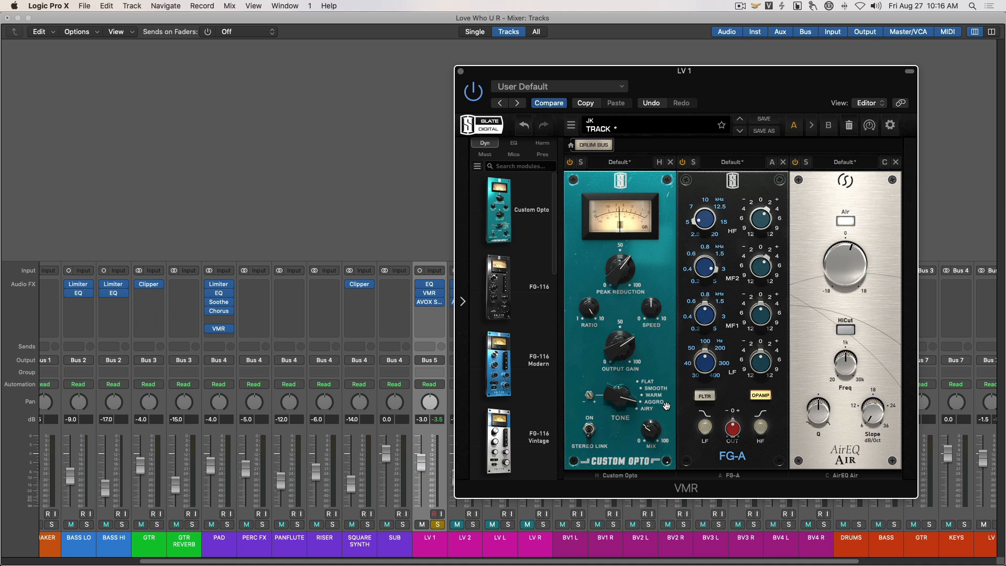
click(460, 71)
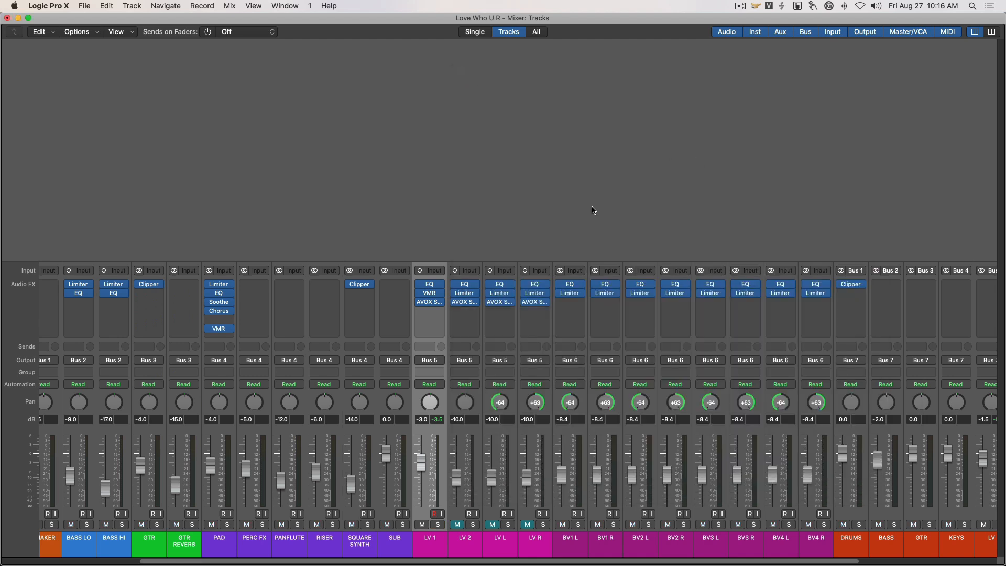
Go through the bus channels in the mixer one by one, from DRUMS on Bus 1 to BV on Bus 6
scroll(592, 207, right, 5)
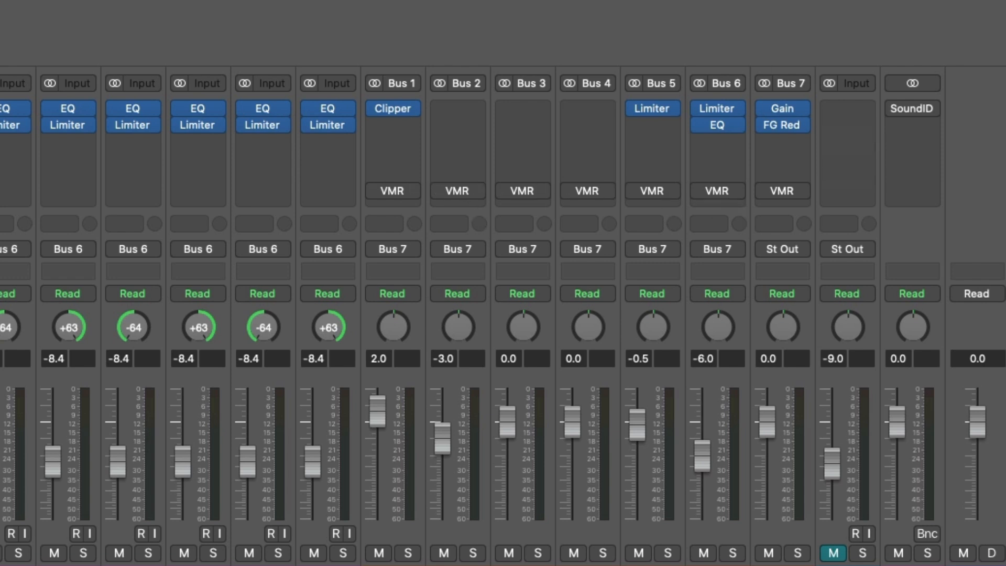
click(389, 565)
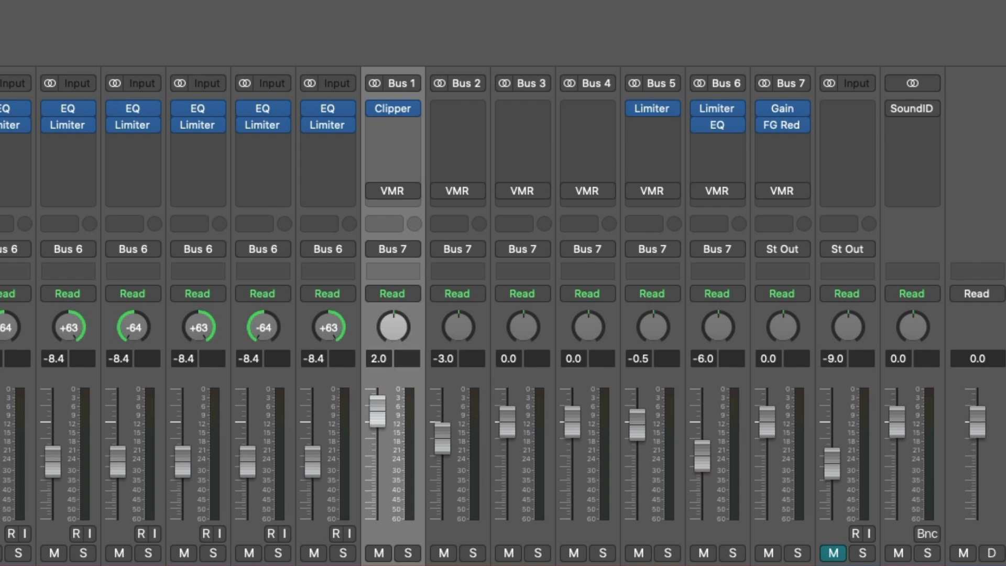
click(461, 565)
click(519, 565)
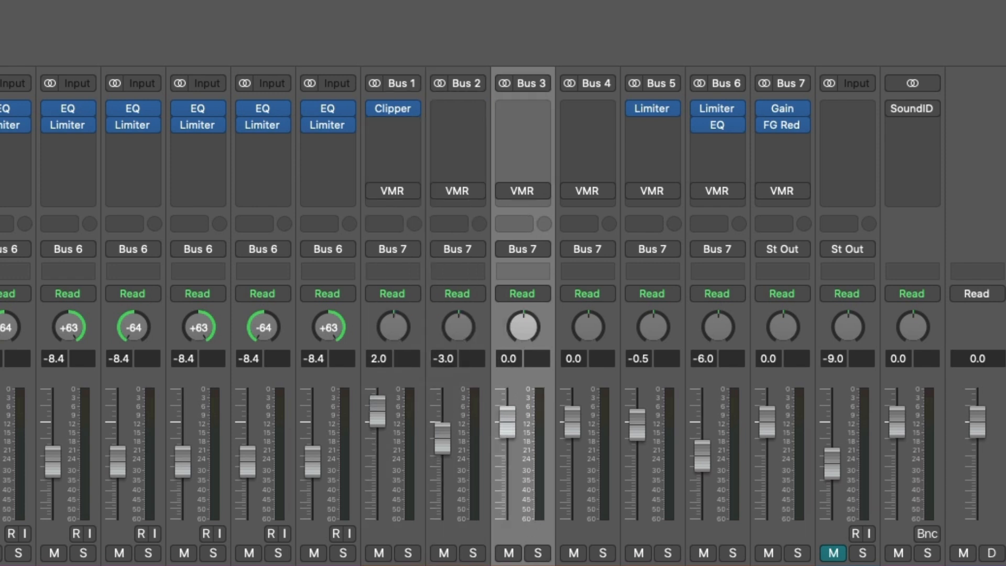
click(587, 565)
click(651, 565)
click(717, 565)
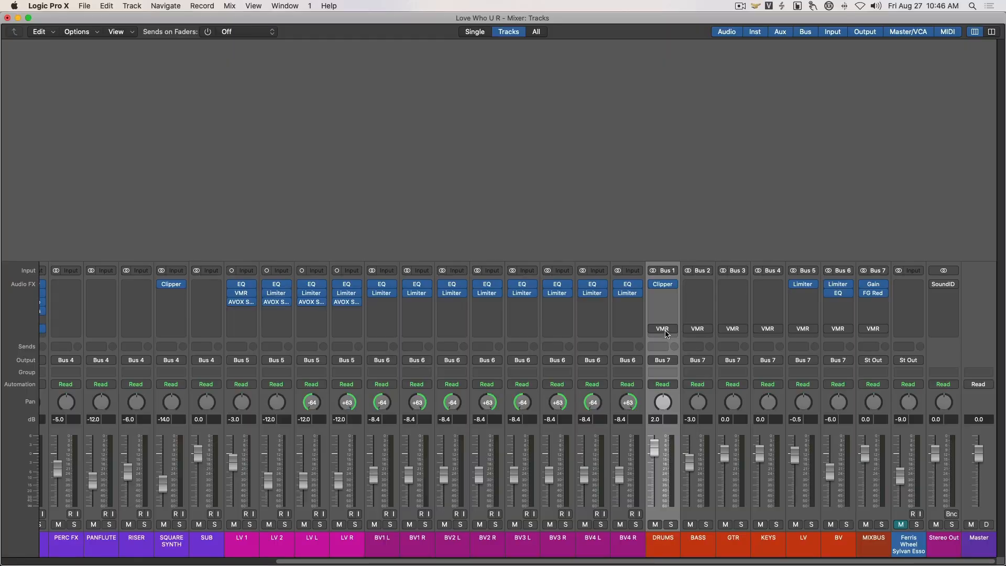
Enable and open the VMR on the DRUMS bus and examine its Custom Opto's Ratio and Speed settings
click(653, 329)
click(663, 330)
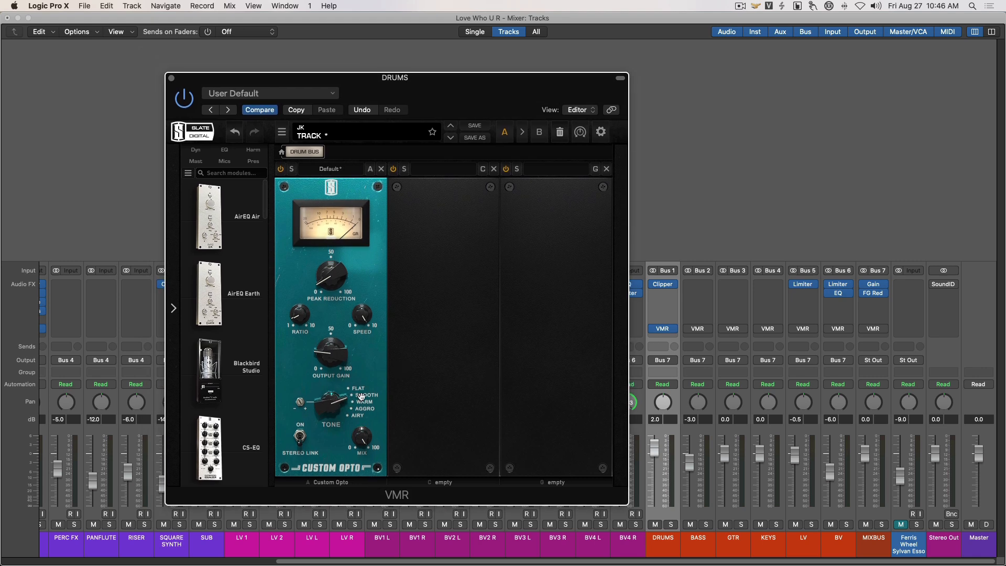
key(s)
drag(421, 91, 430, 86)
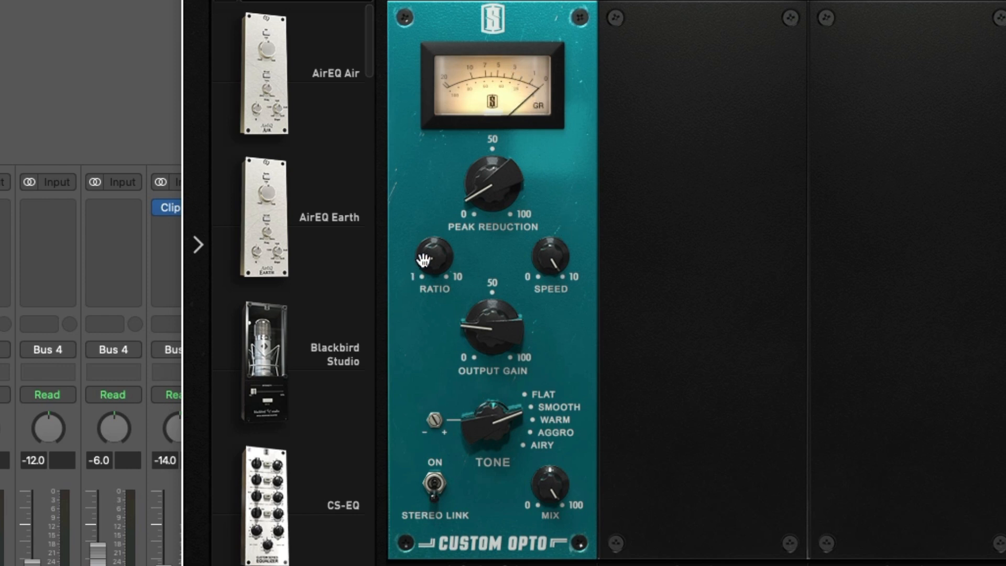
mouse_move(428, 264)
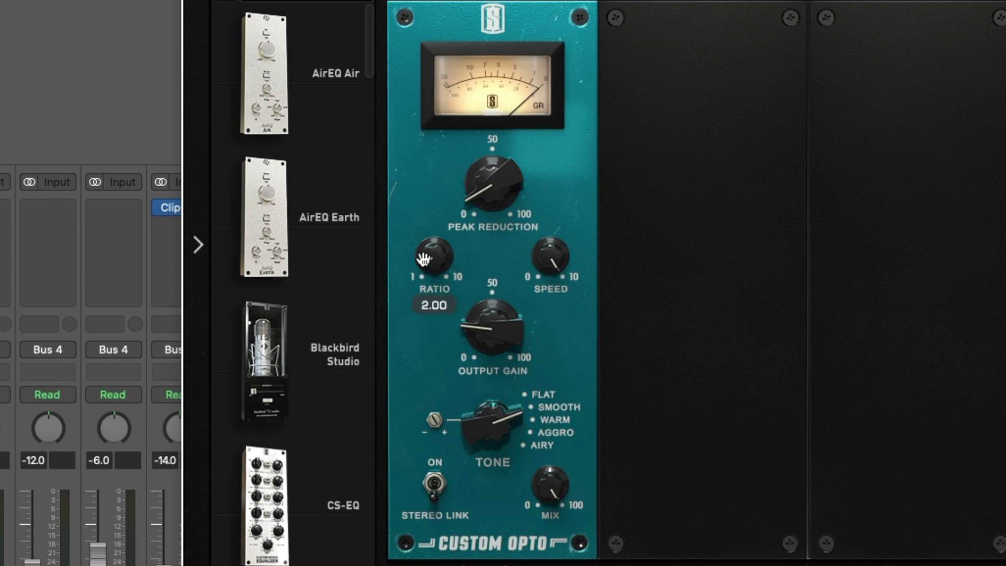
mouse_move(549, 248)
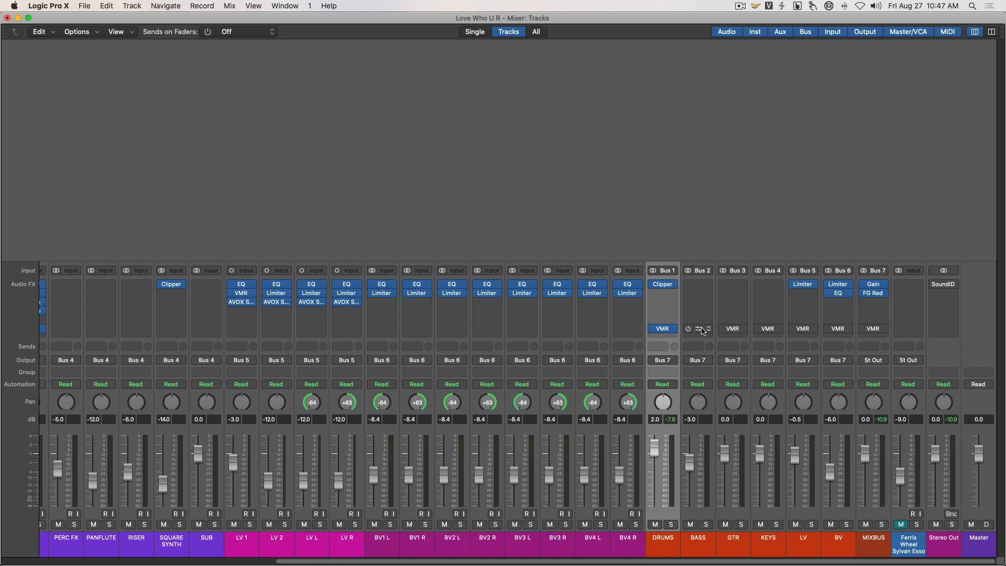
Enable the VMR on the BASS, GTR and KEYS buses and review each Custom Opto's settings
click(702, 329)
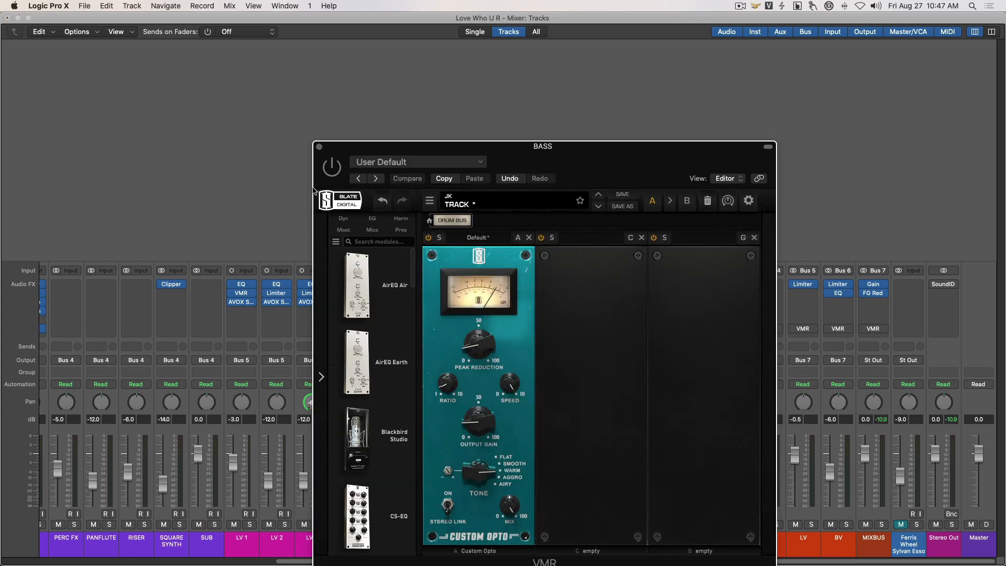
click(726, 329)
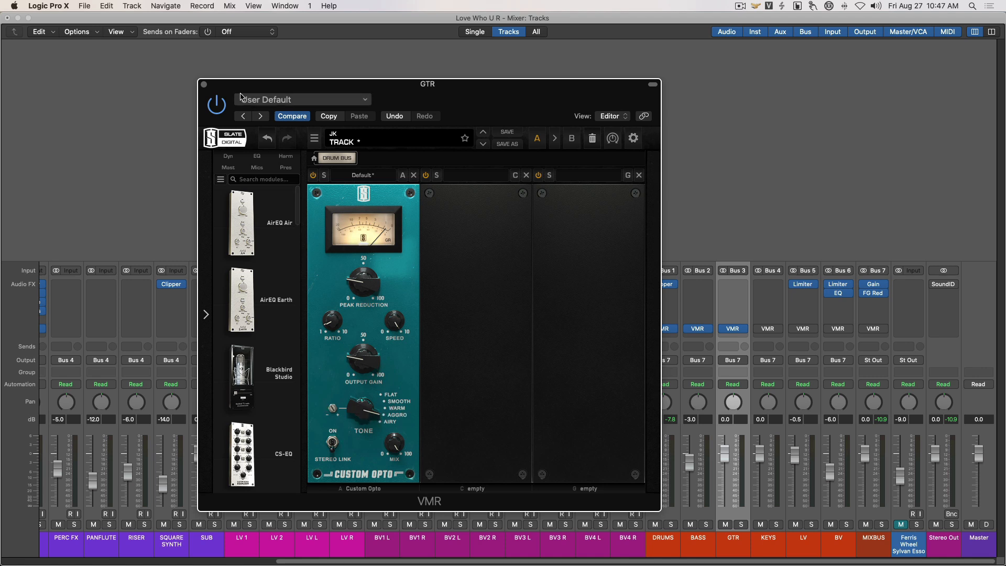
click(204, 84)
click(768, 329)
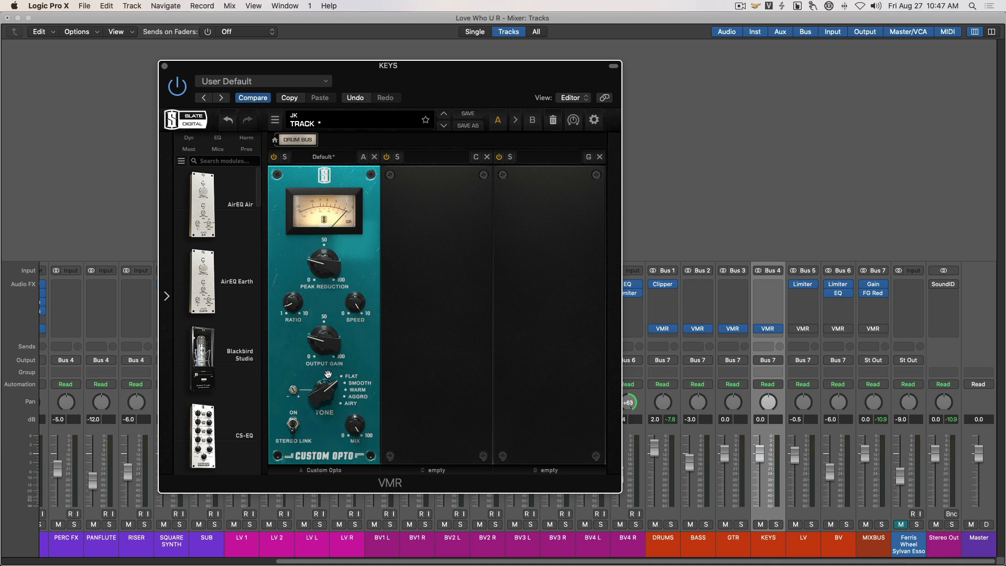
click(165, 66)
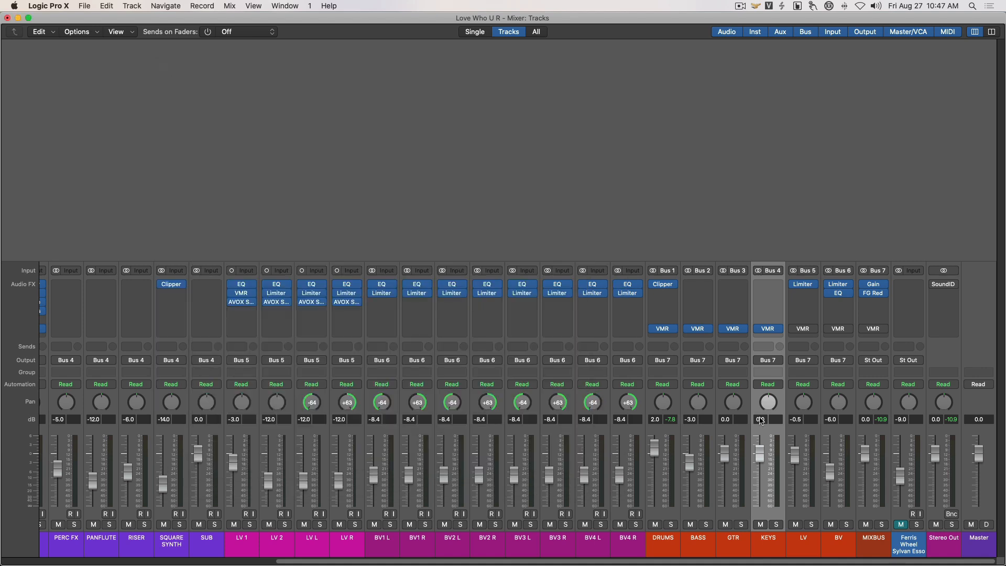
Enable the VMR on the LV, BV and MIXBUS channels in turn and review each Custom Opto's settings
click(804, 542)
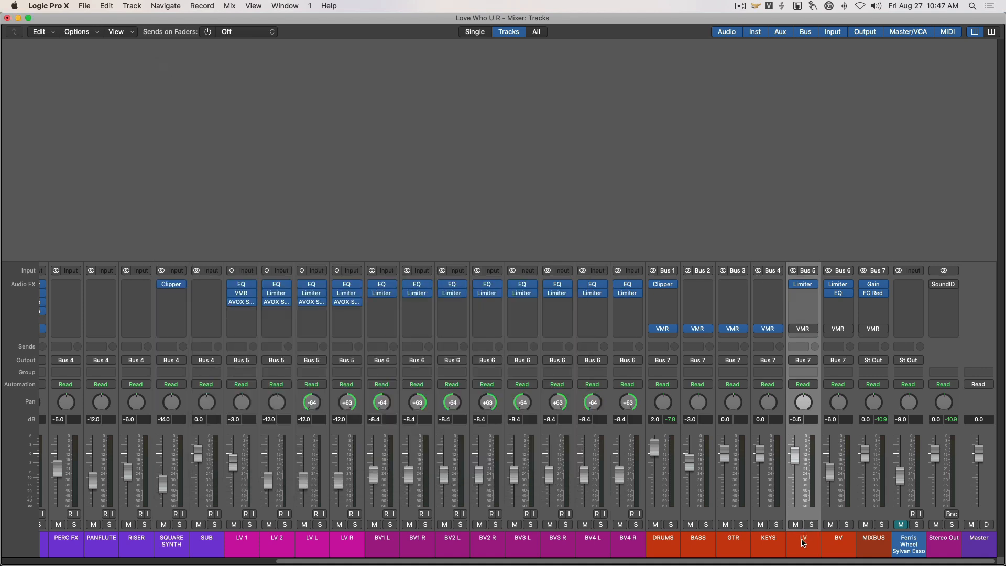
click(803, 328)
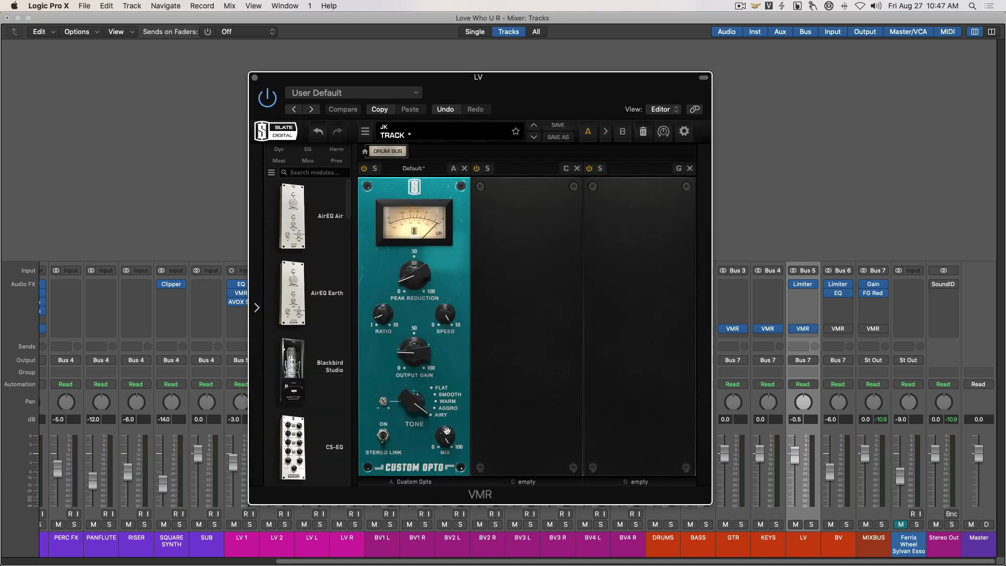
click(255, 78)
click(840, 540)
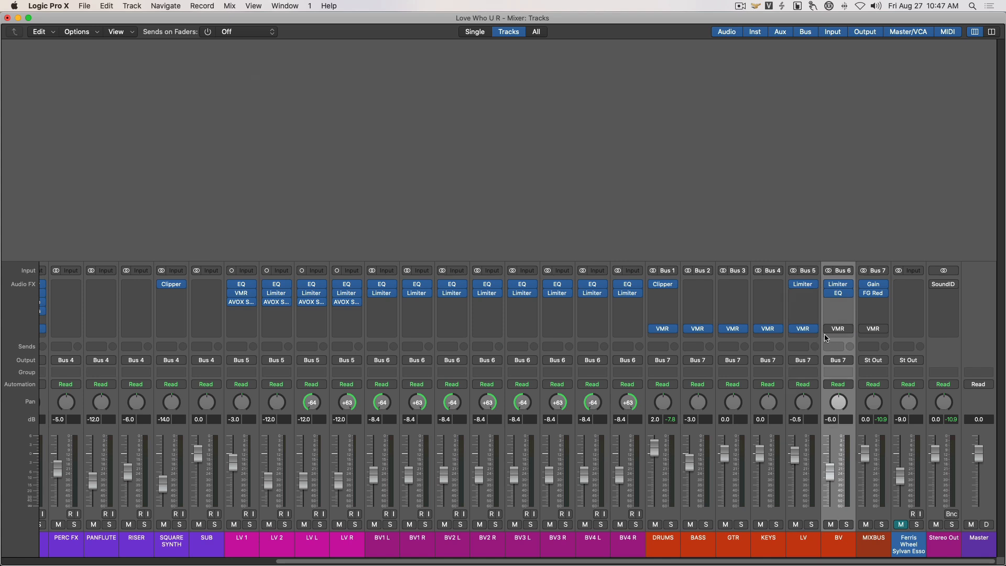
click(838, 329)
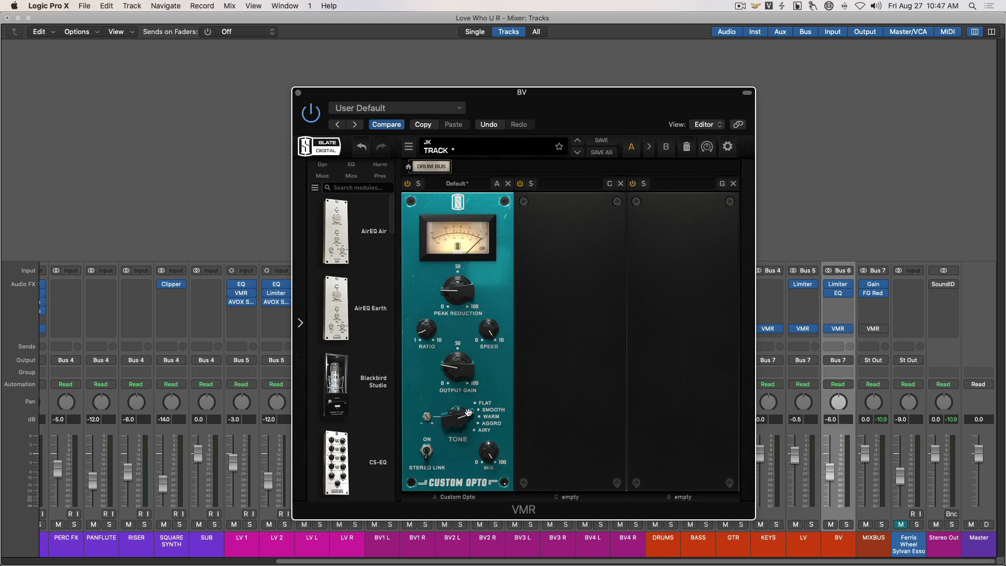
click(299, 92)
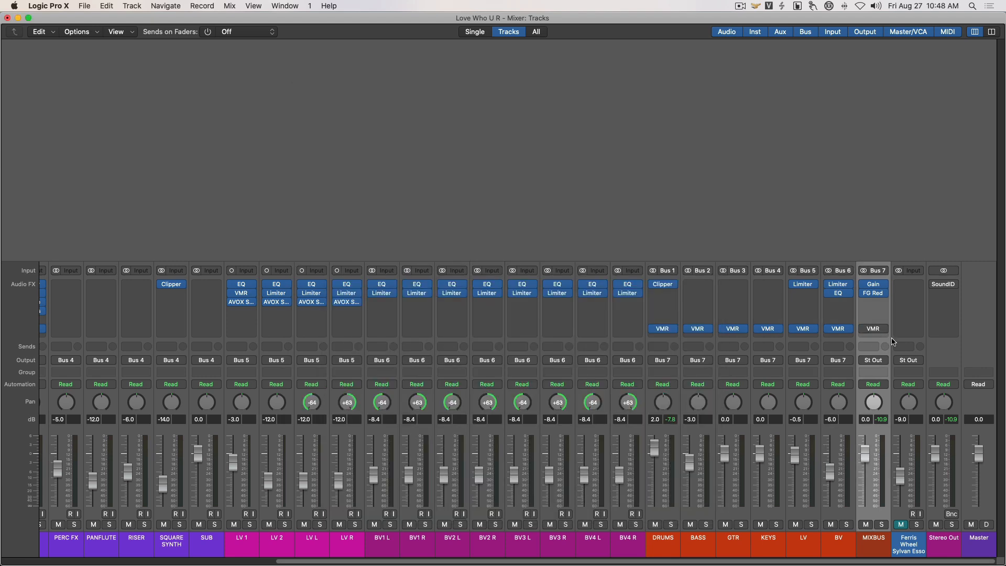
click(873, 329)
drag(542, 111, 570, 87)
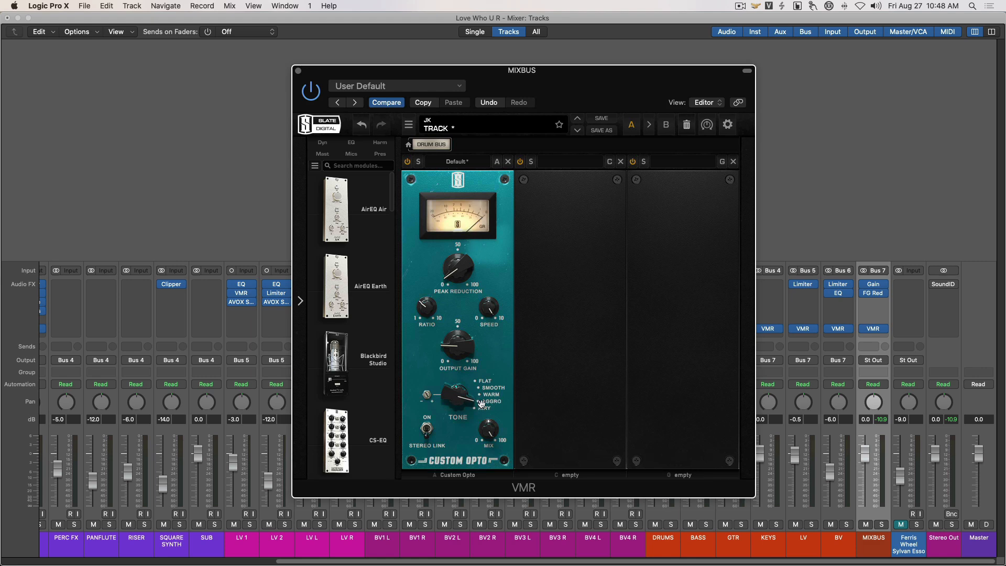
Select all bus channels from DRUMS through MIXBUS, bypass their VMRs together and start playback
click(298, 71)
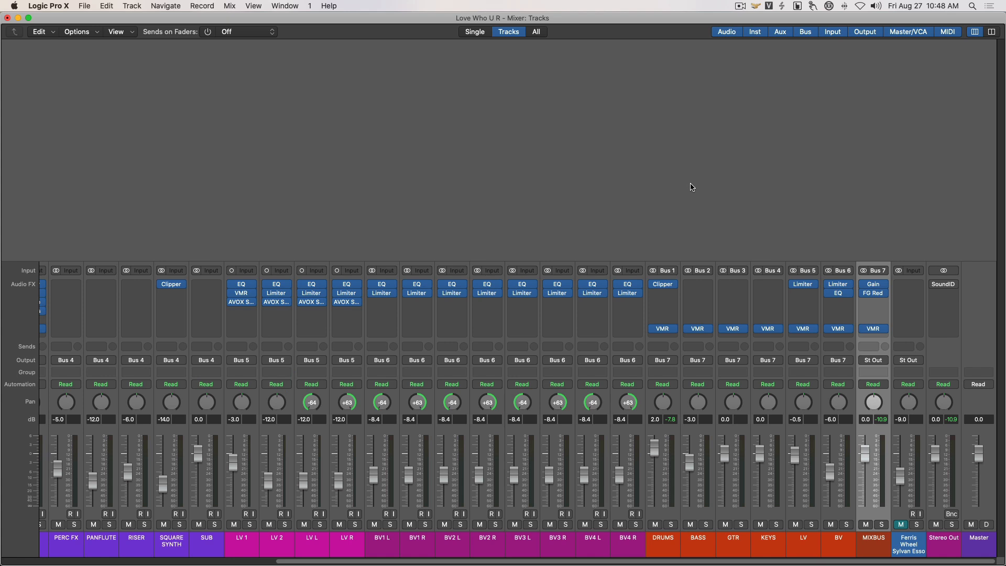
click(664, 545)
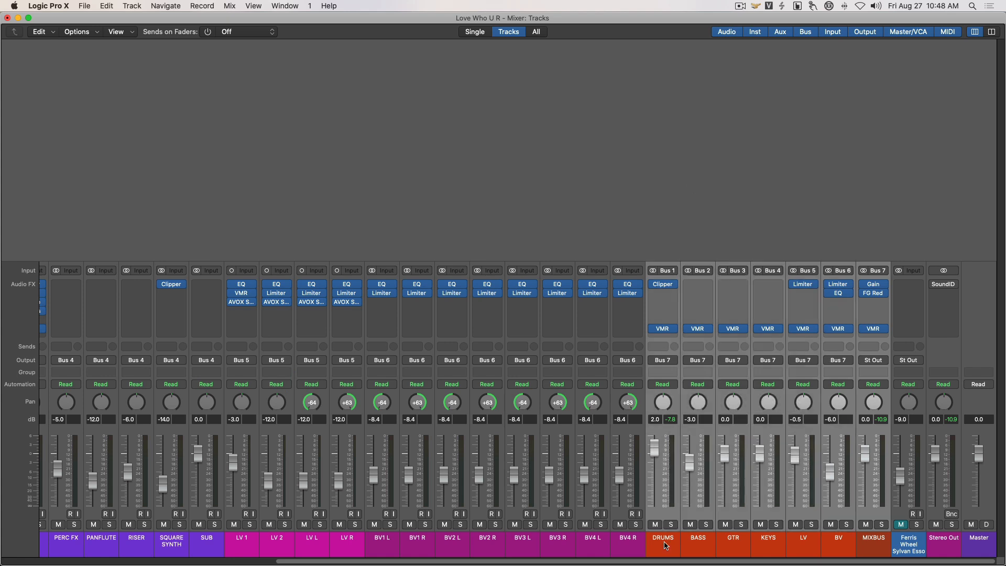
click(654, 330)
key(space)
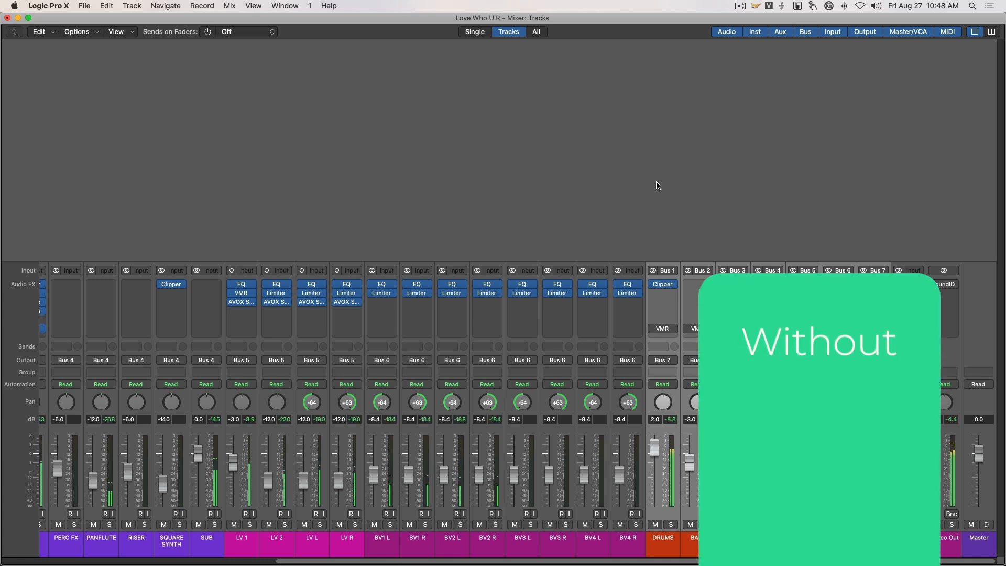
Switch the VMRs on all selected buses on and off repeatedly during playback to compare the mix, ending with them enabled
click(654, 329)
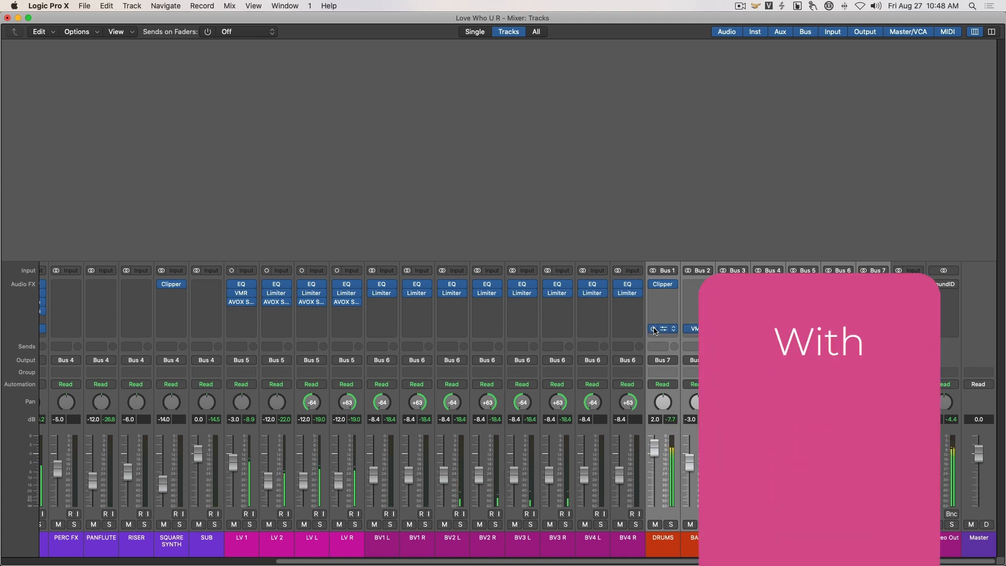
click(654, 329)
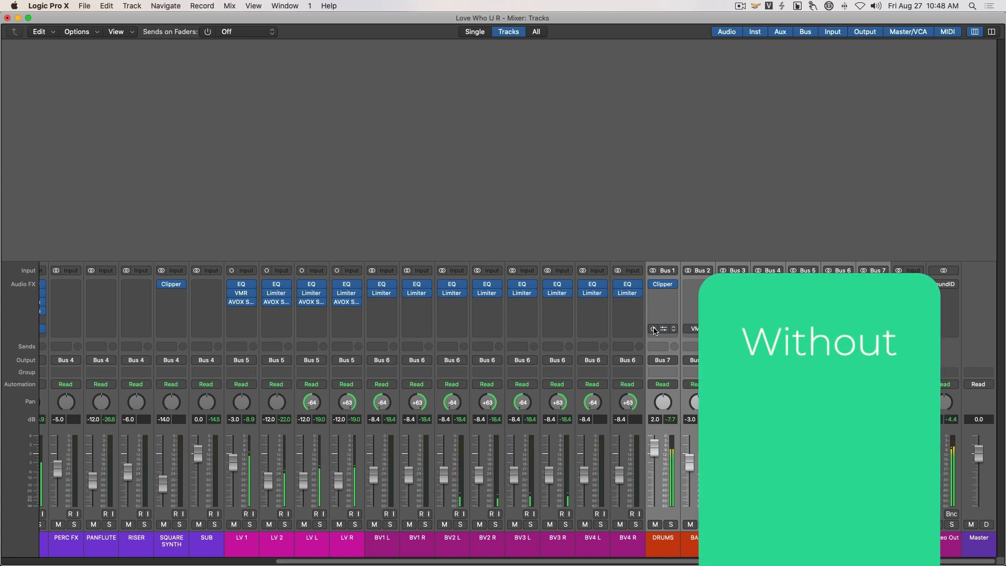
click(654, 329)
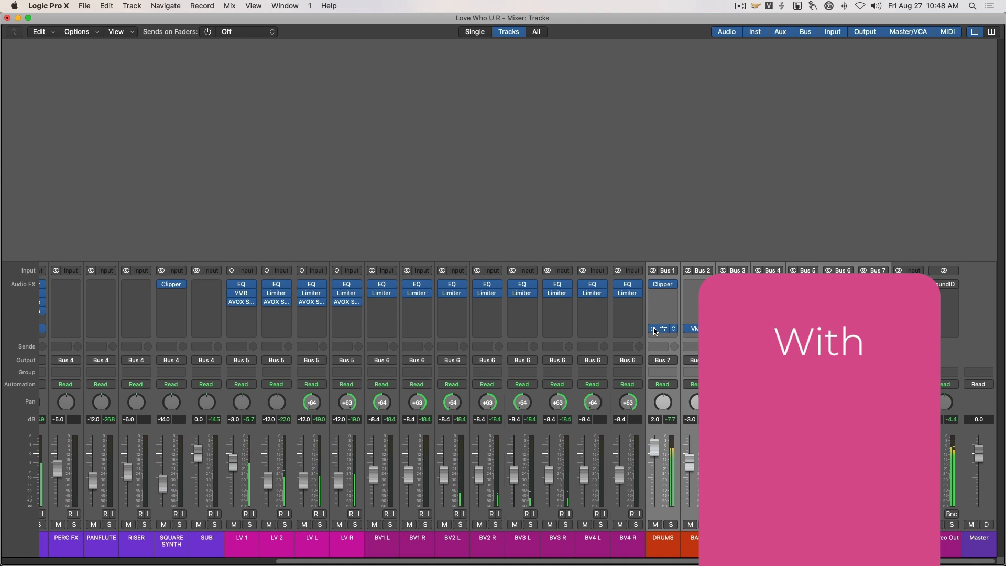
click(654, 329)
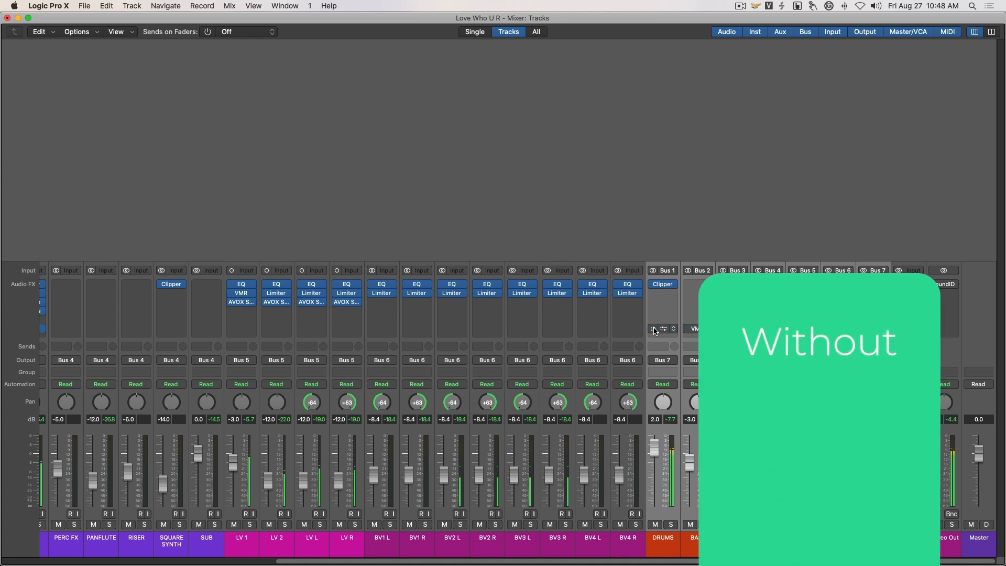
click(654, 329)
click(654, 329)
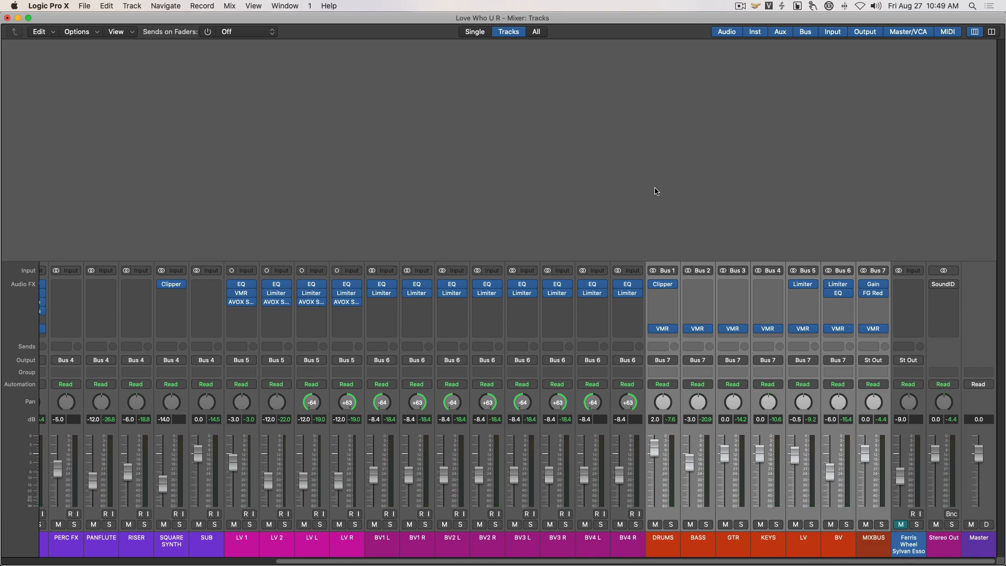
Open the VMR on the DRUMS bus and reposition its window to view the Custom Opto
click(663, 329)
drag(493, 84, 651, 89)
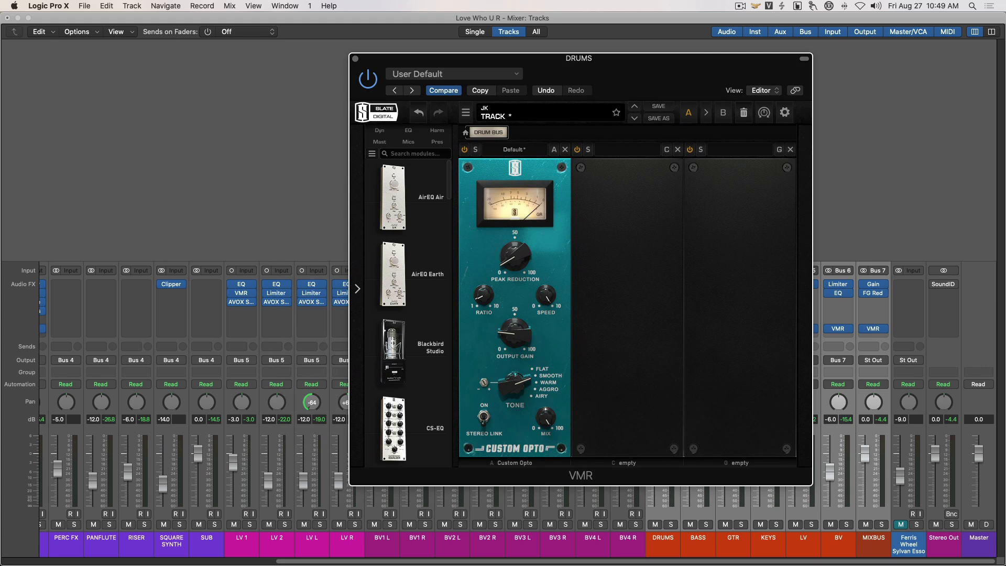